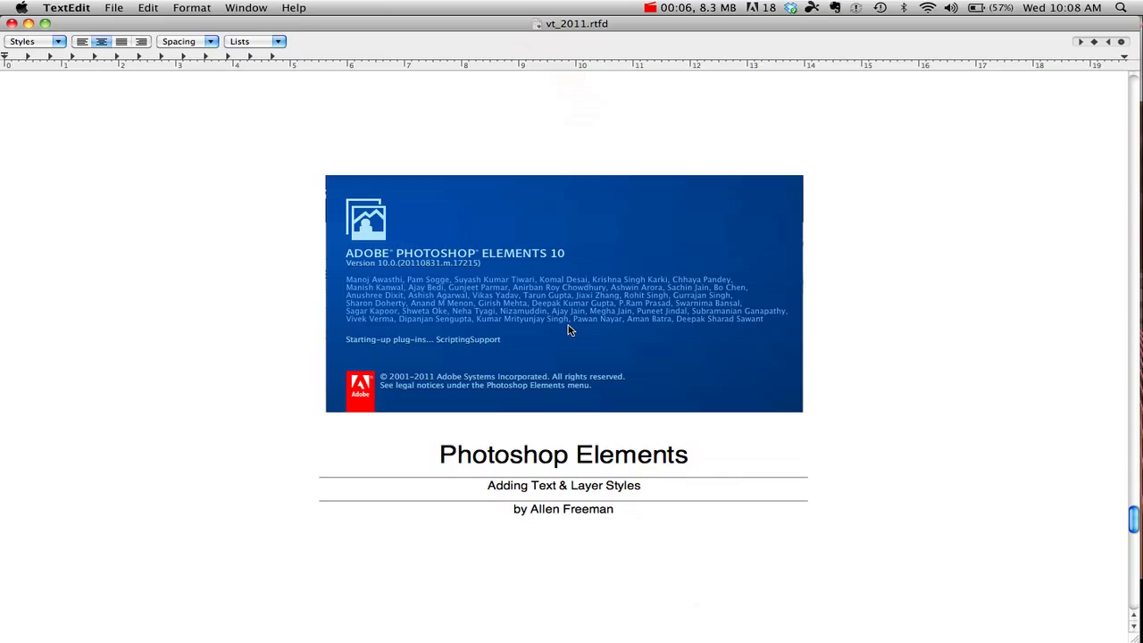
Switch to Photoshop Elements and add a text layer with the child's name just above the green Huskies emblem
key(super+Tab)
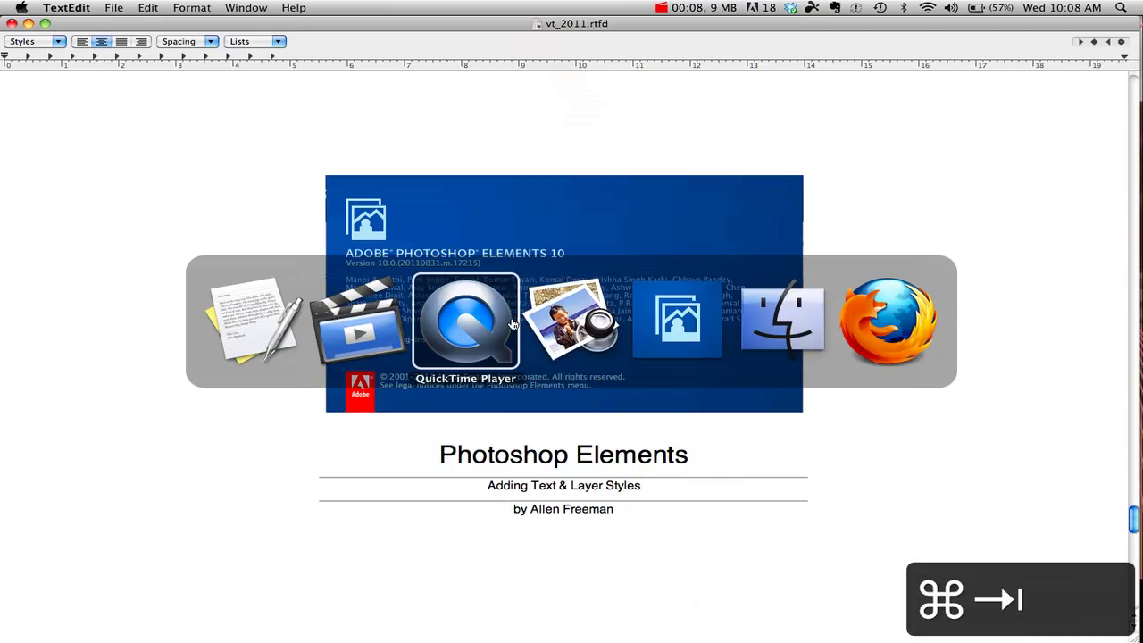
click(659, 326)
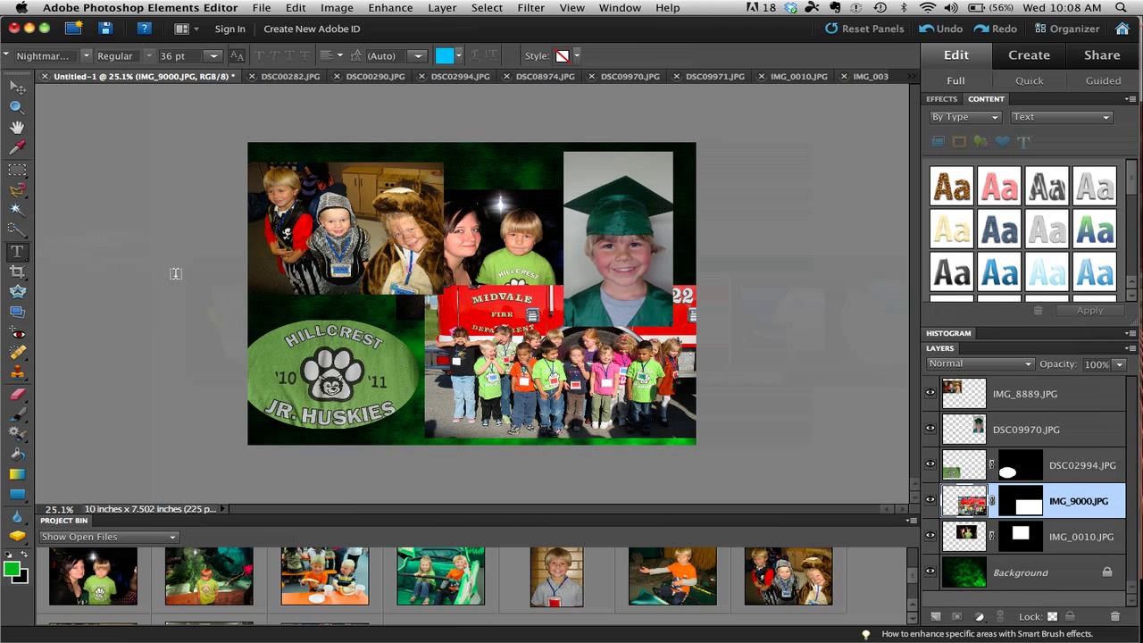
click(287, 308)
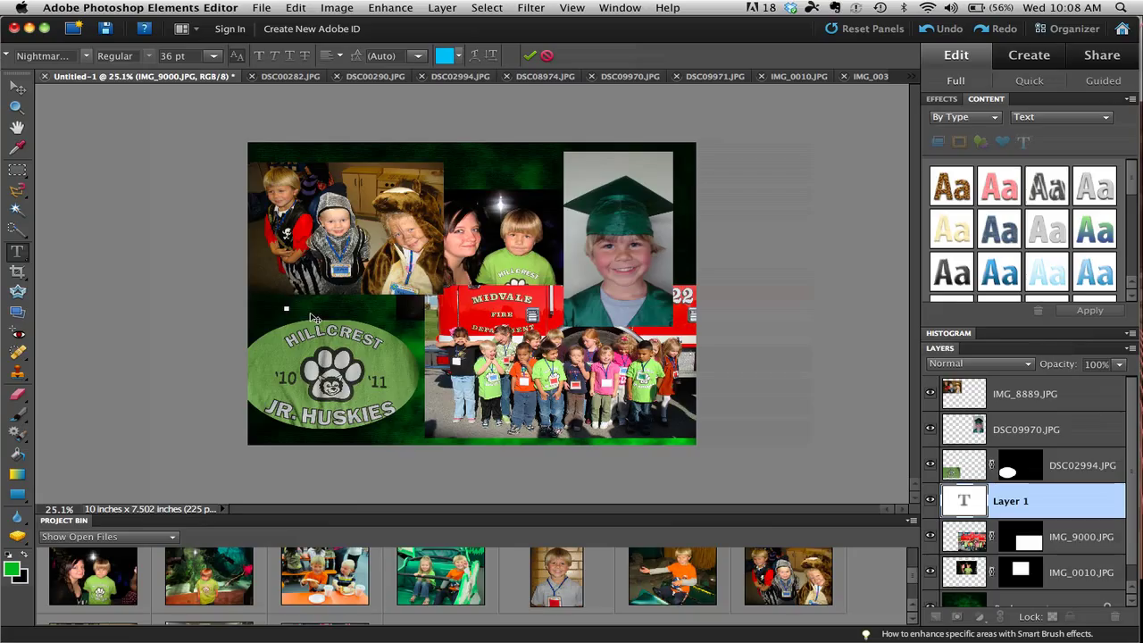
text(Mascot)
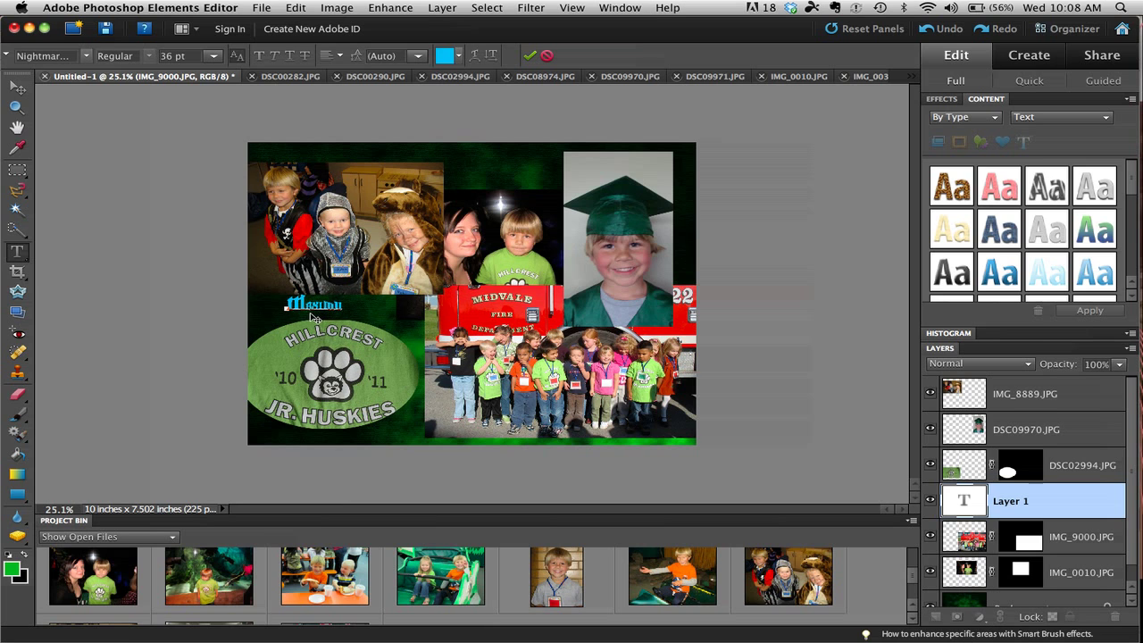
Enlarge the name text to about 291% near the collage's upper edge and bring its layer above all photo layers
click(18, 90)
drag(349, 305, 524, 174)
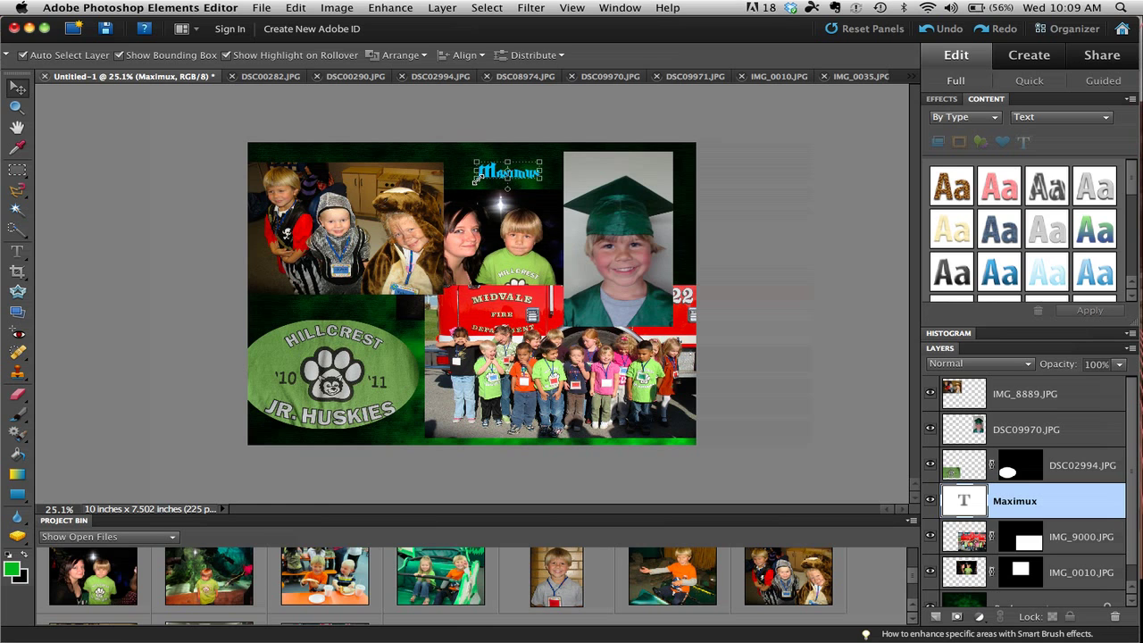
drag(470, 181, 317, 262)
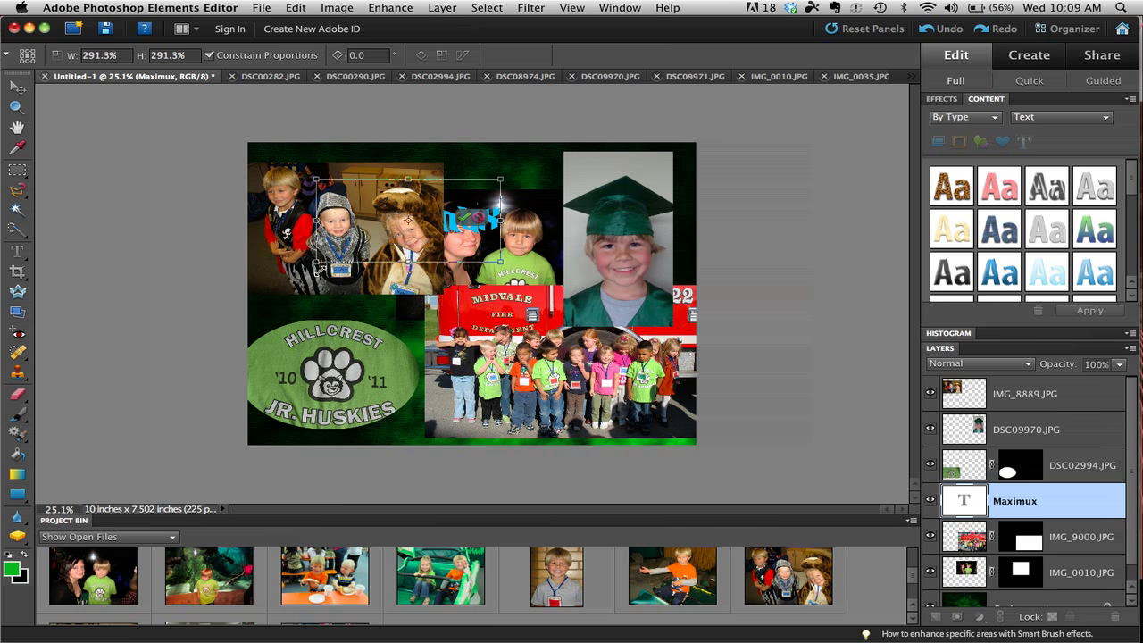
click(465, 271)
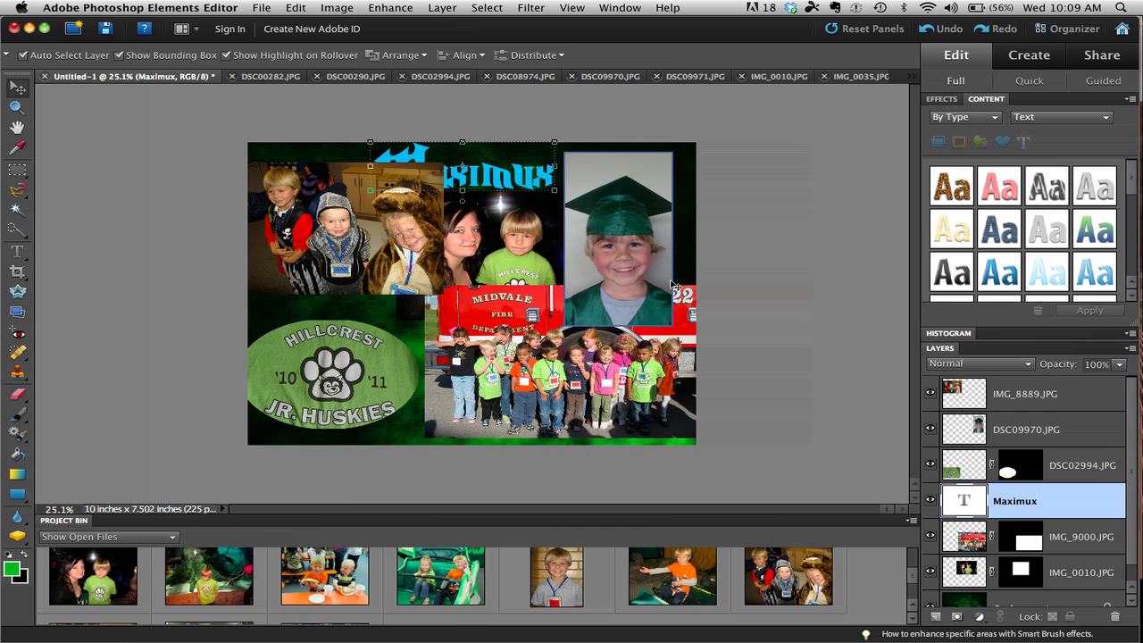
drag(1066, 504, 1050, 394)
drag(513, 180, 499, 190)
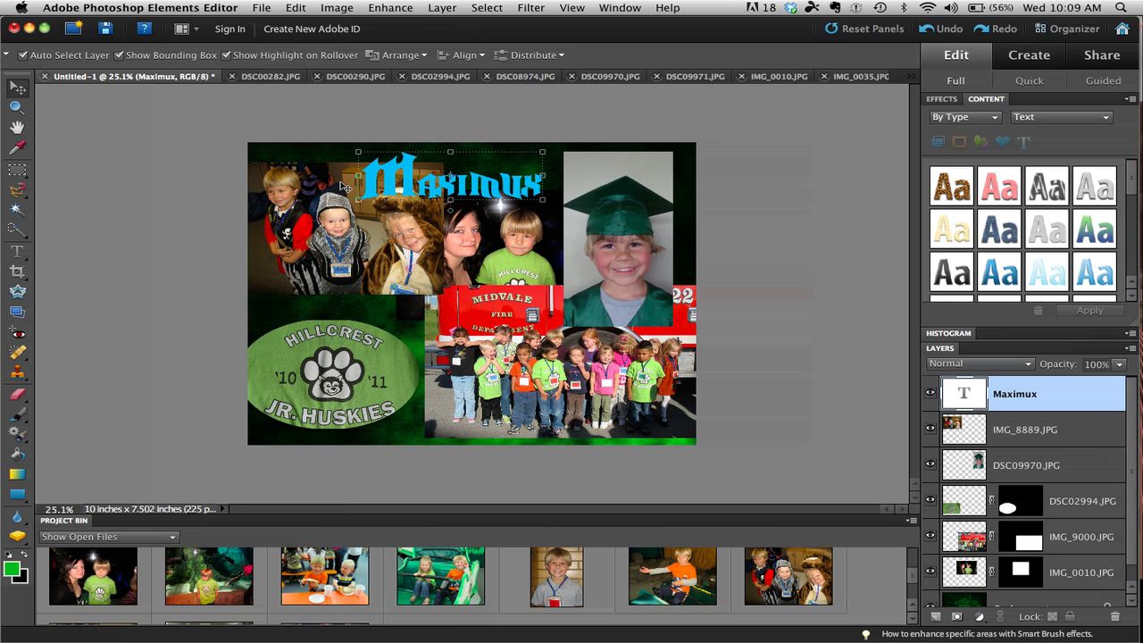
Set the name text's font size to 72 pt and its colour to light gray
click(19, 253)
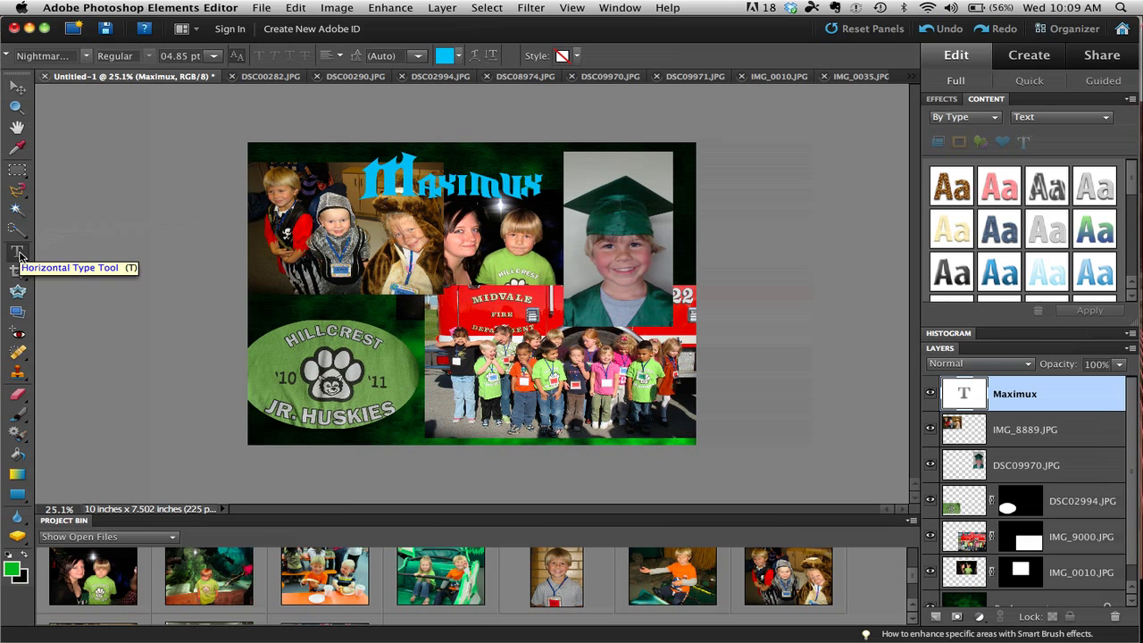
click(87, 56)
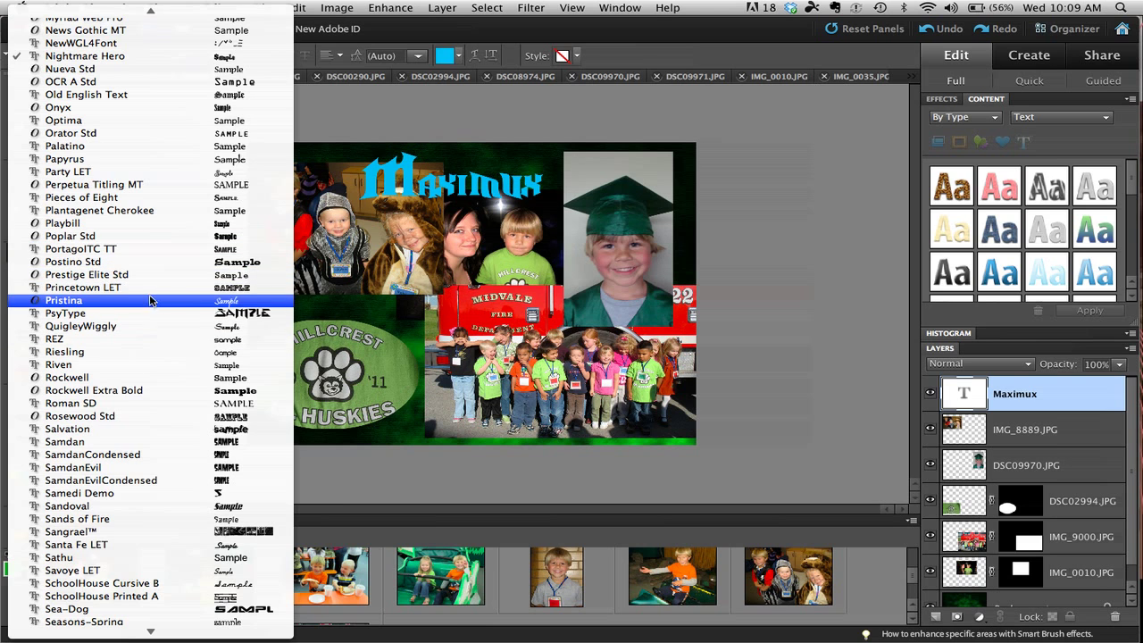
click(383, 93)
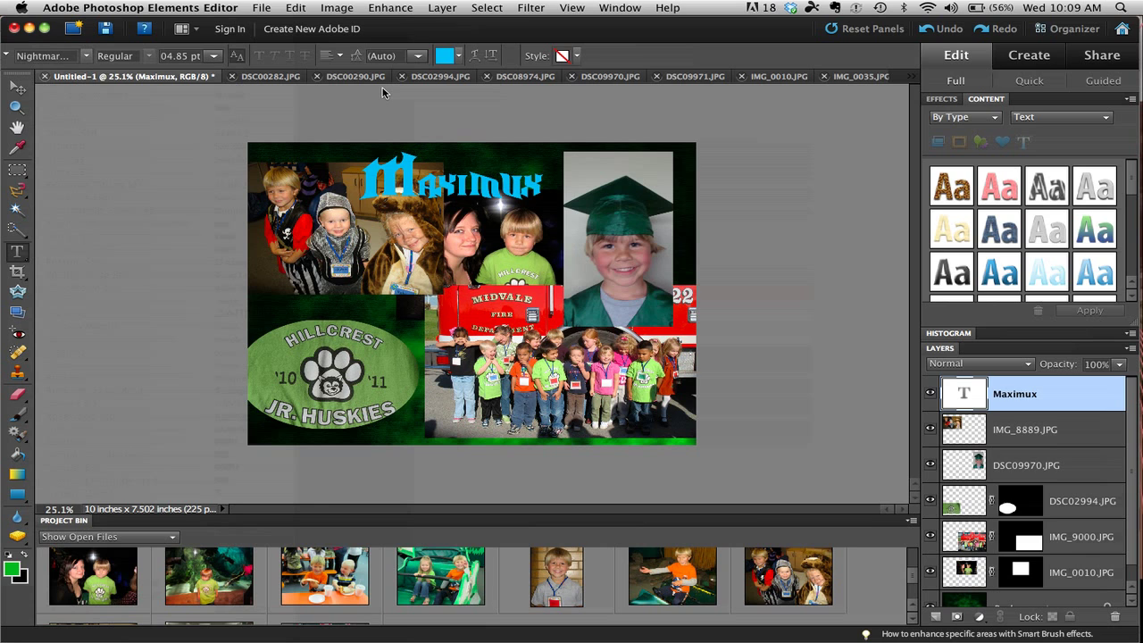
click(213, 55)
click(188, 250)
click(458, 56)
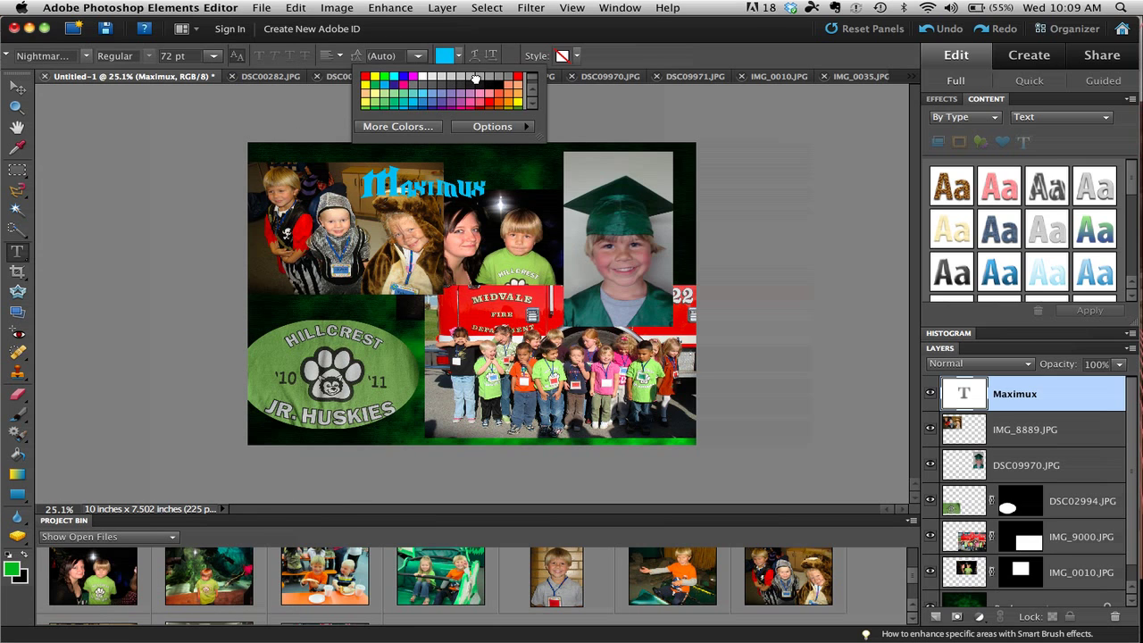
click(480, 77)
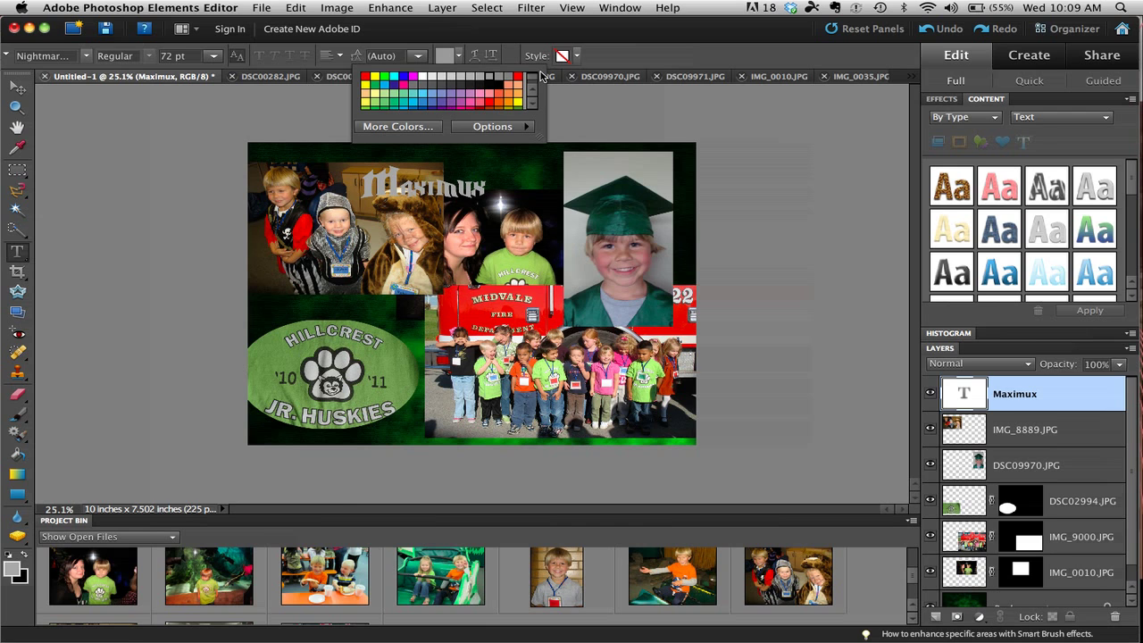
Stretch the name text horizontally to about 161% and place it against the graduation photo near the collage's upper edge
key(v)
drag(359, 200, 315, 244)
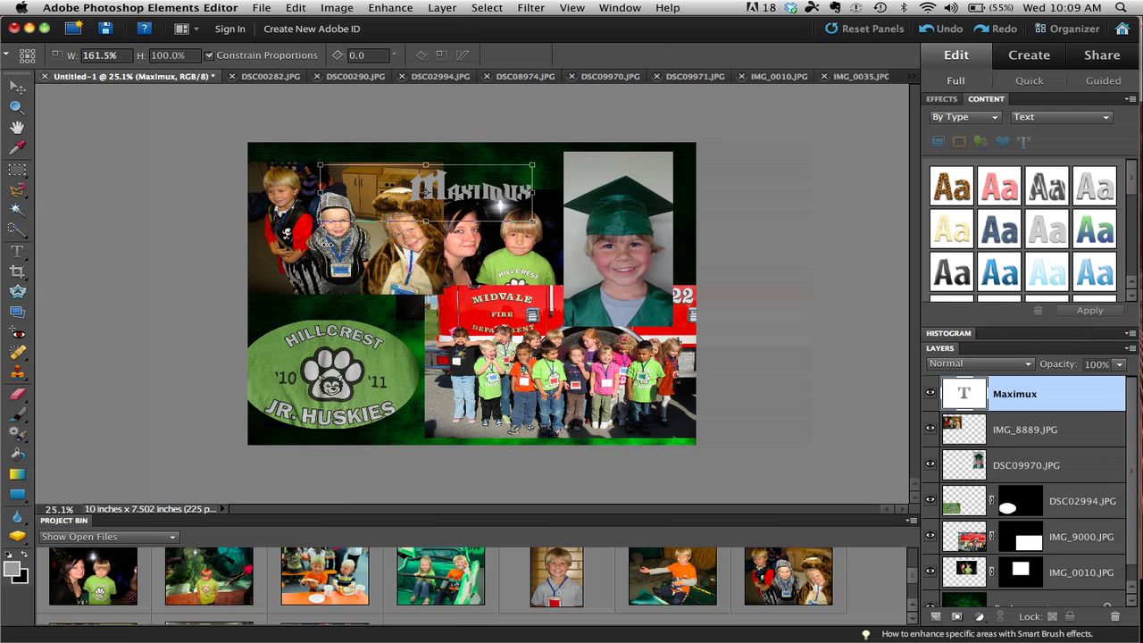
key(Return)
Add the text "2011" on a new layer and place it just below the end of the name text
click(18, 254)
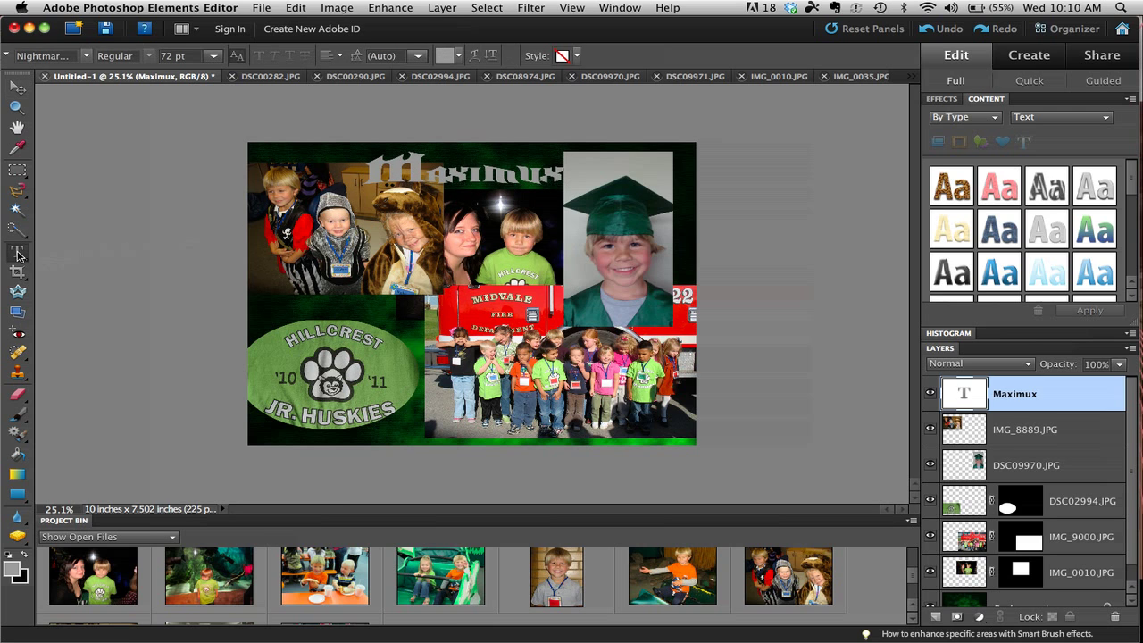
click(277, 290)
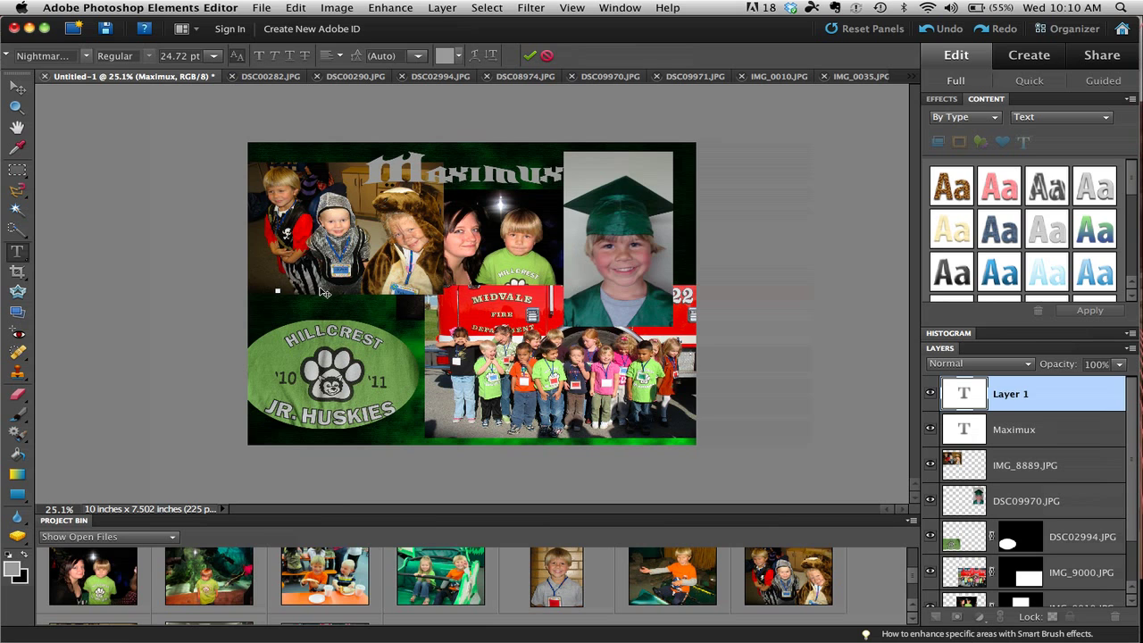
text(200)
key(BackSpace)
text(11)
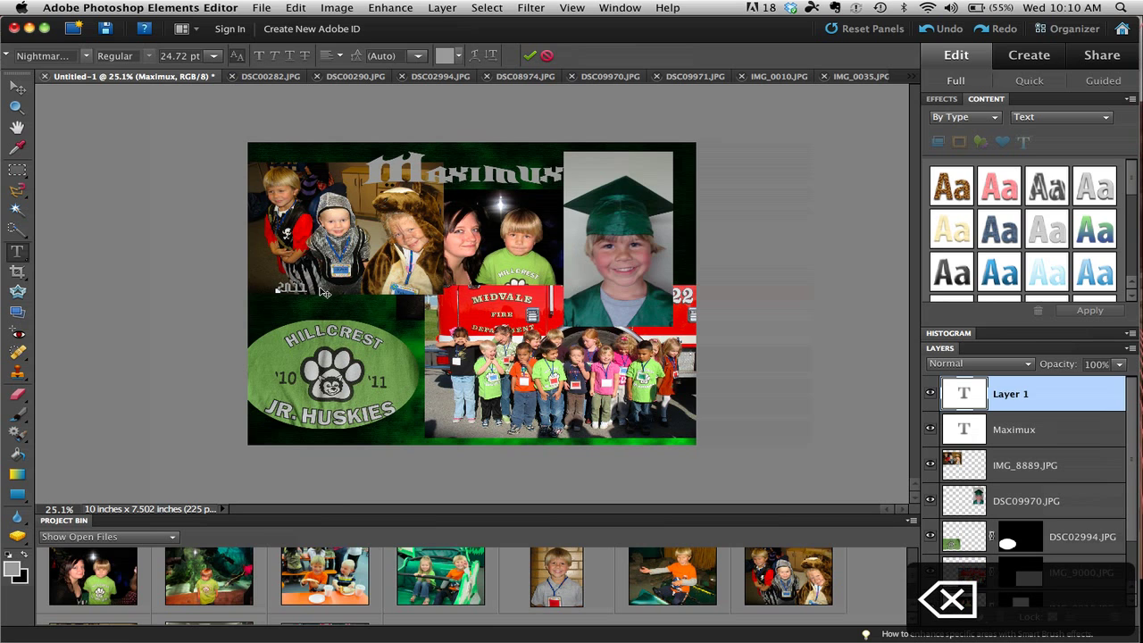
click(17, 88)
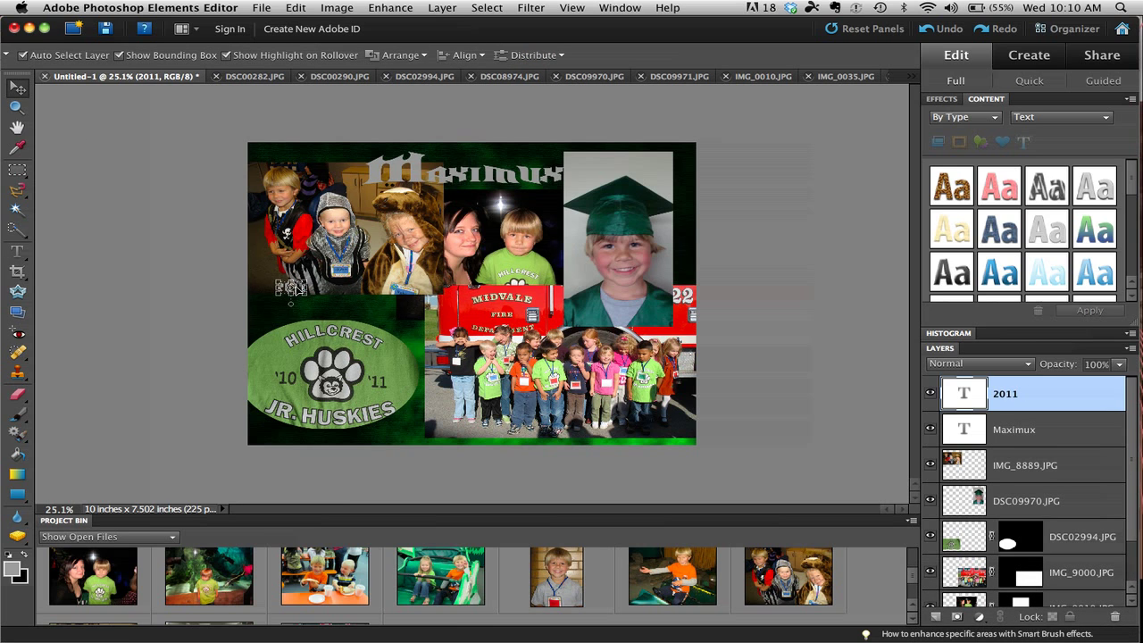
drag(296, 288, 549, 198)
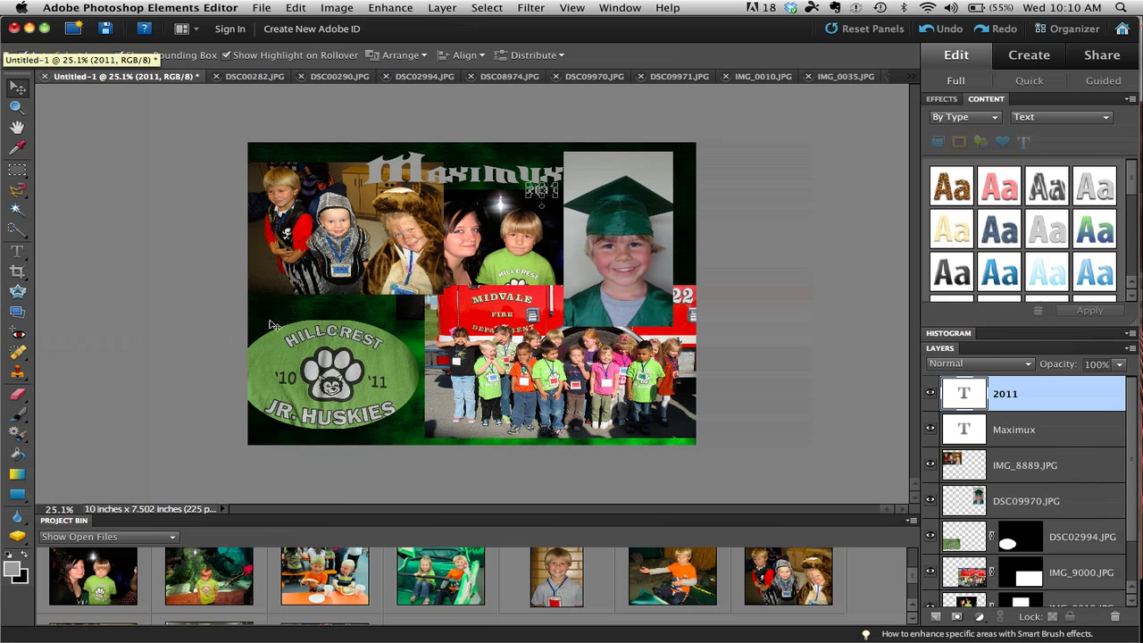
Open the style settings for the name text layer and give it an outer glow with a size of 24 px
click(498, 176)
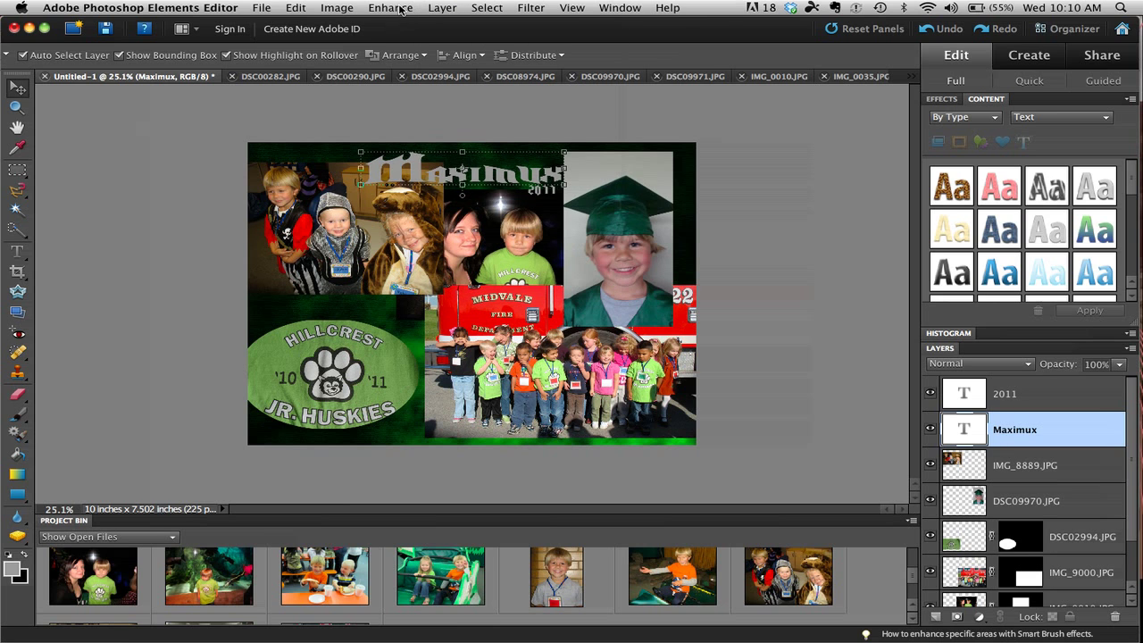
click(442, 7)
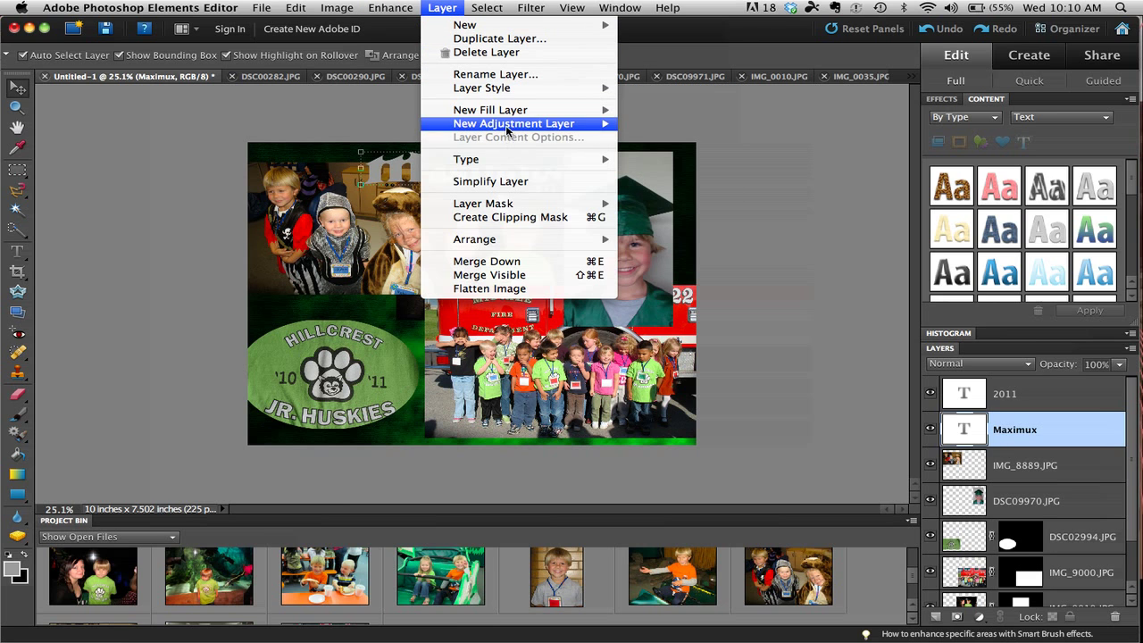
mouse_move(526, 89)
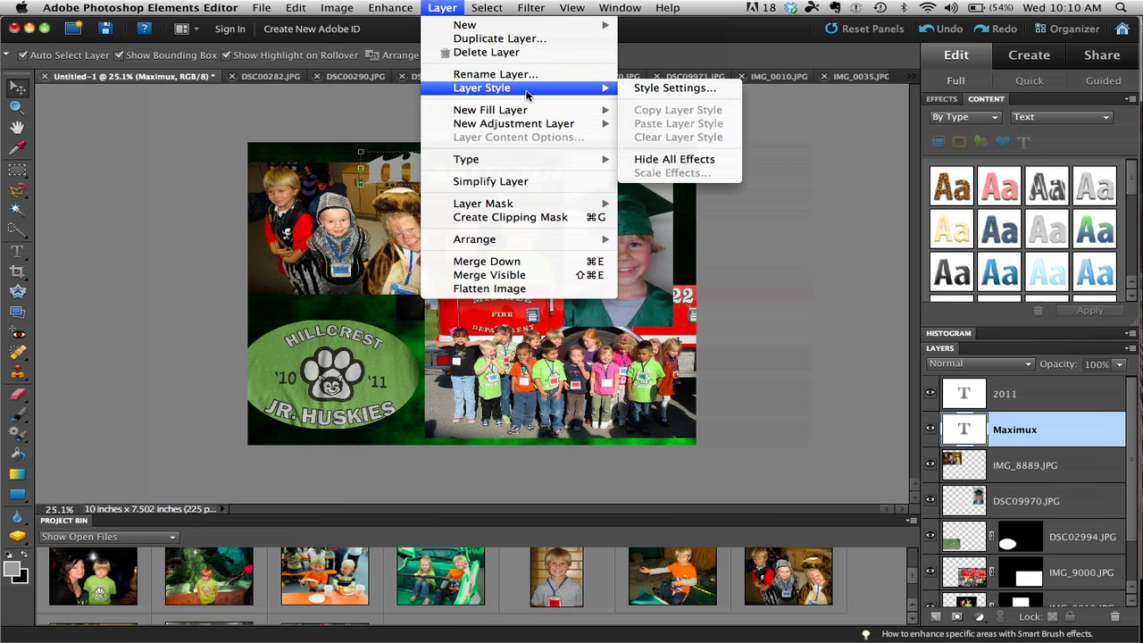
click(649, 88)
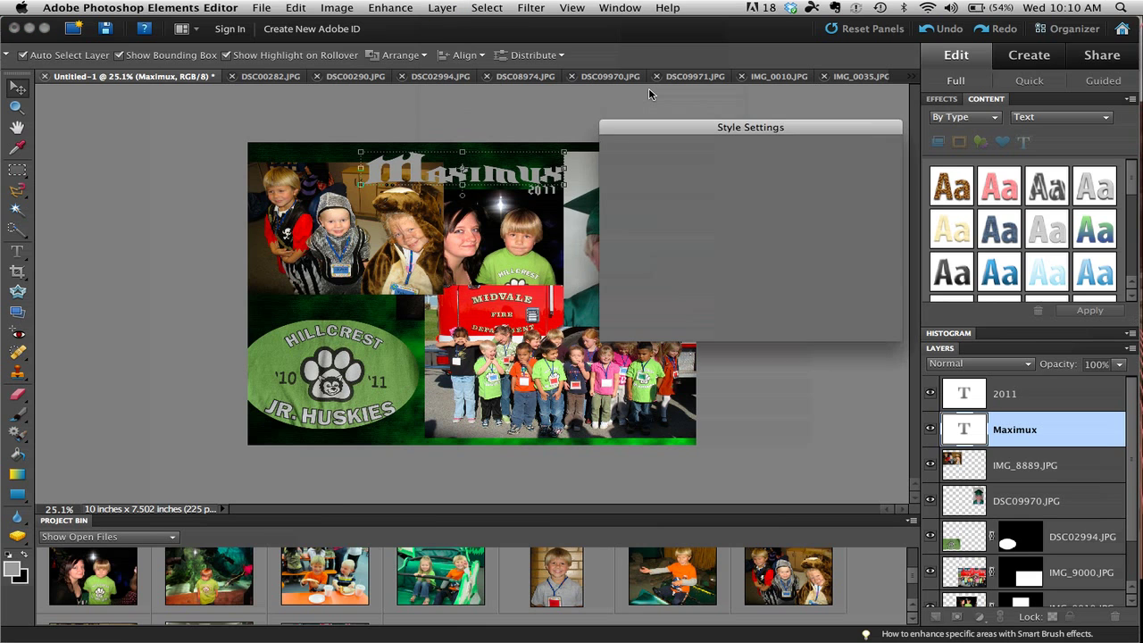
drag(648, 139, 743, 116)
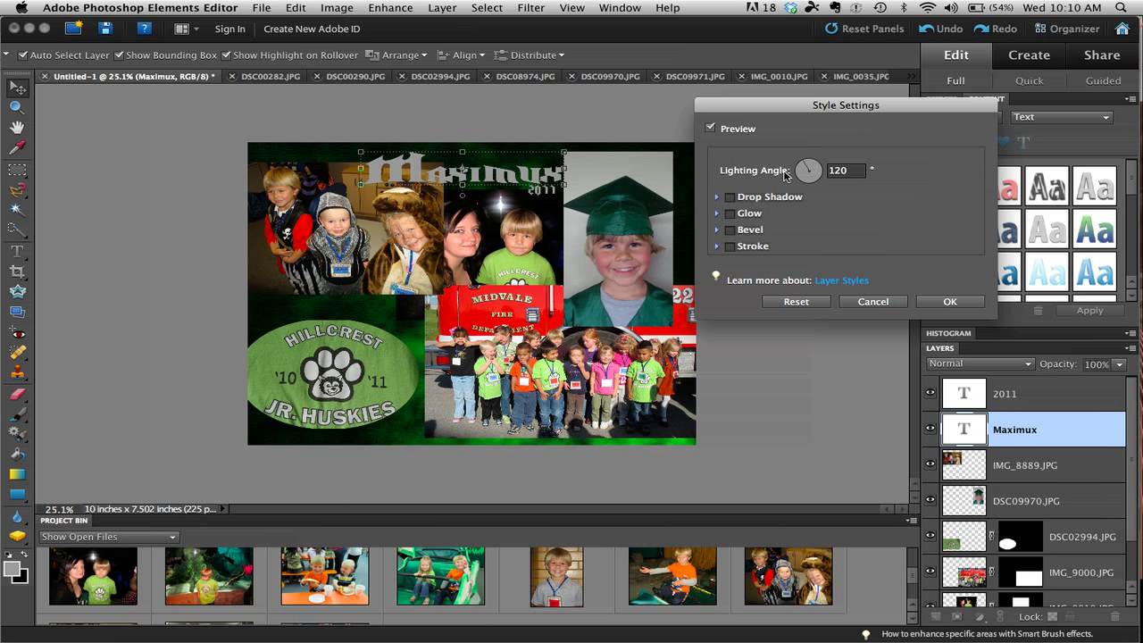
click(717, 214)
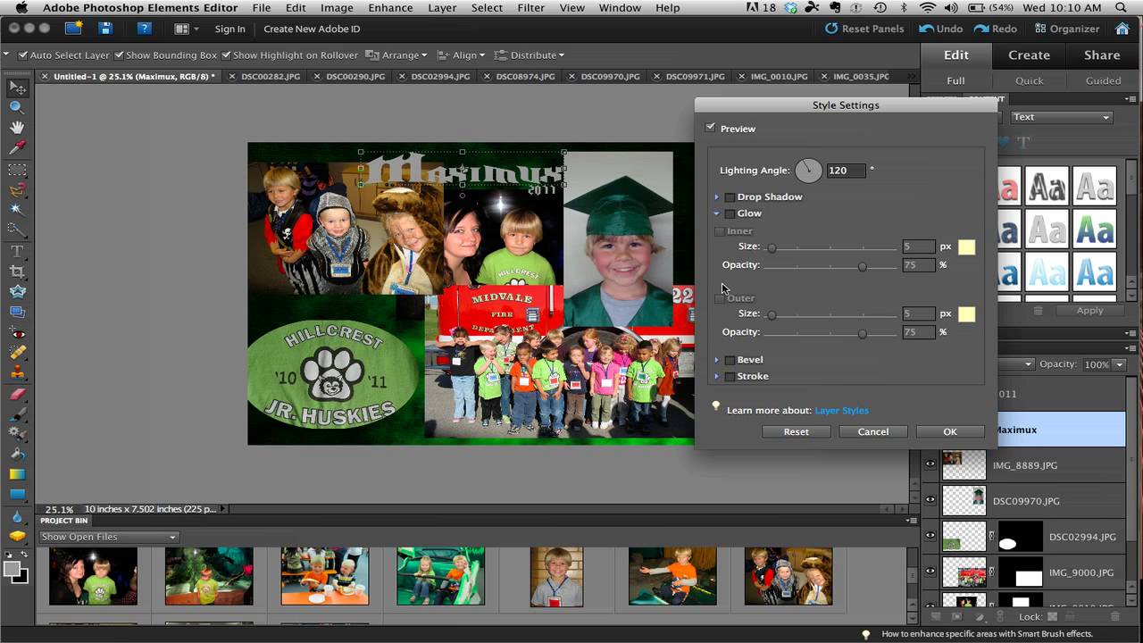
click(730, 214)
click(720, 299)
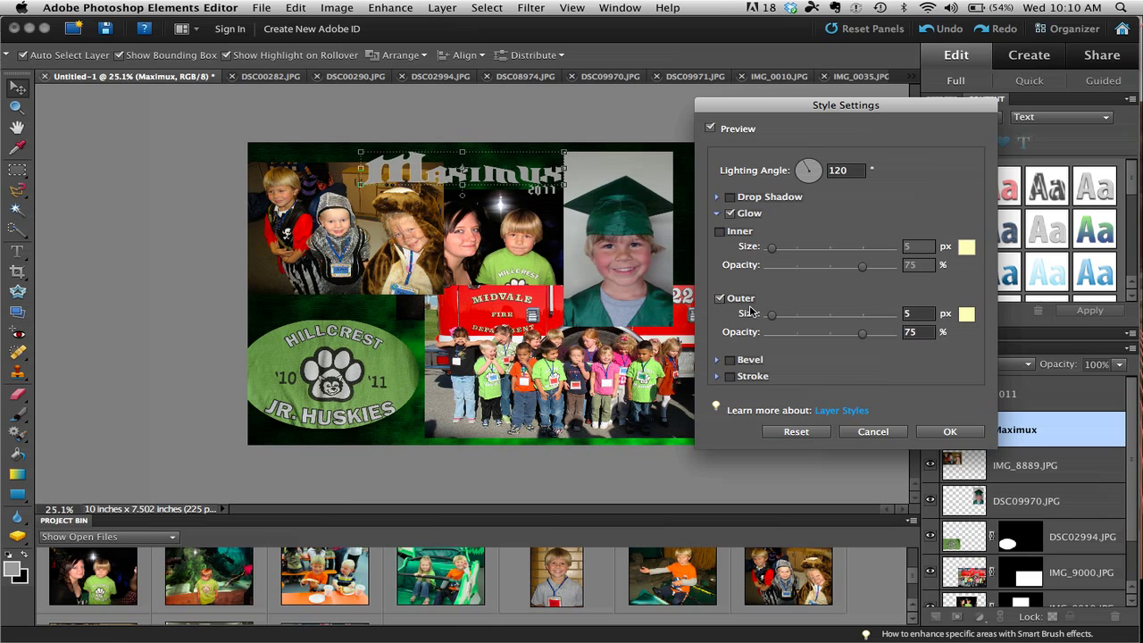
drag(773, 315, 779, 324)
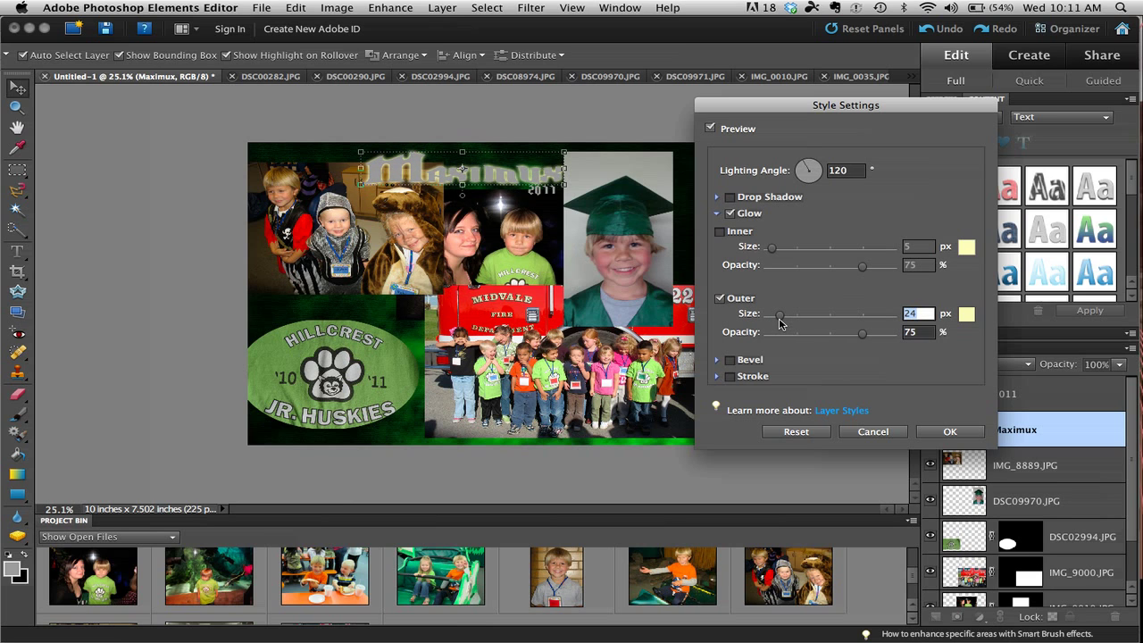
Add a drop shadow with a distance of 50 px to the name text and set the lighting angle to 49°
click(718, 198)
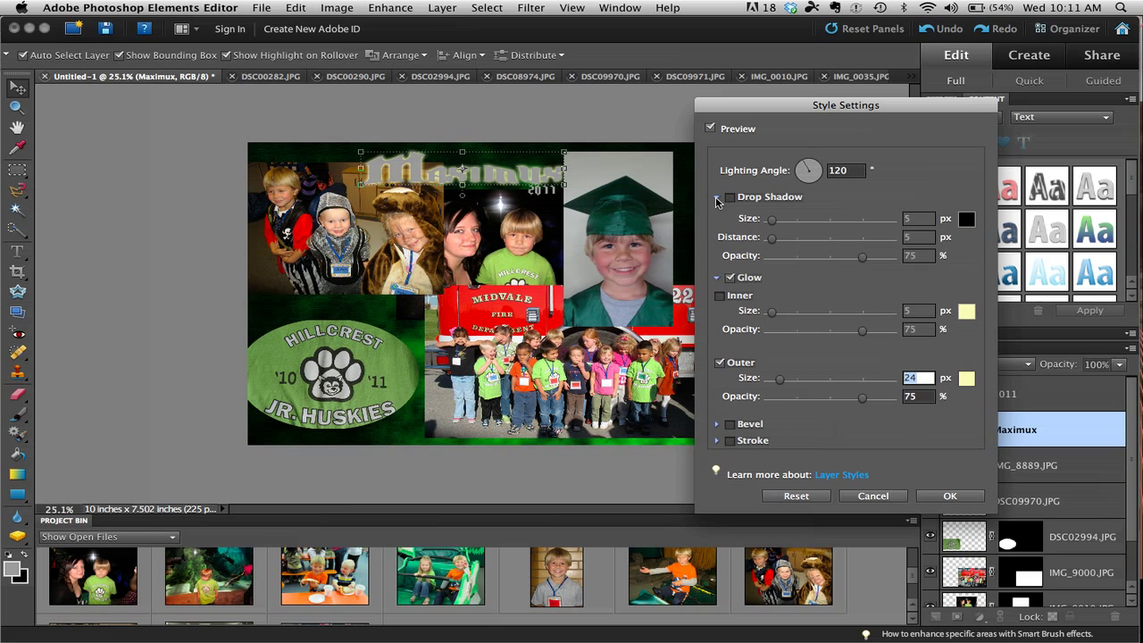
click(730, 197)
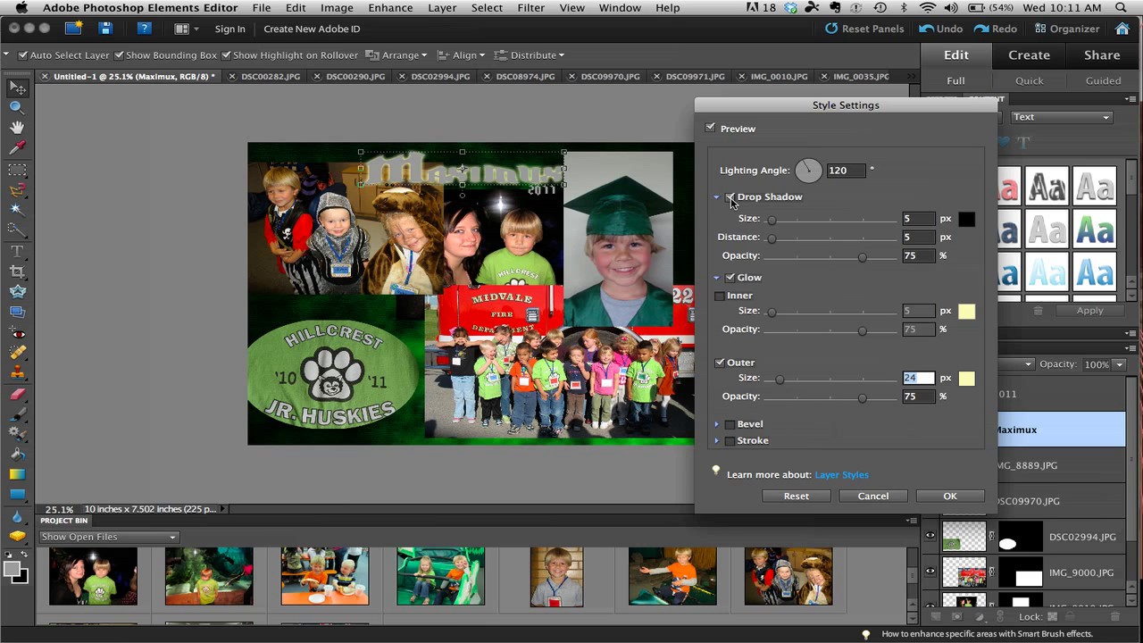
drag(773, 243, 807, 247)
drag(806, 169, 814, 169)
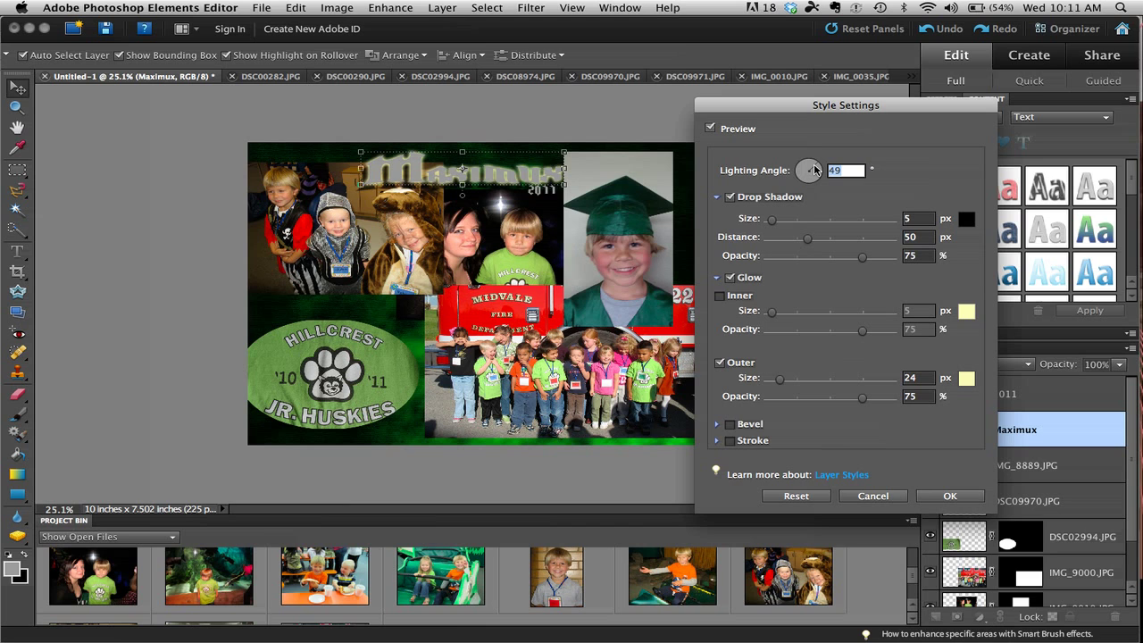
click(718, 198)
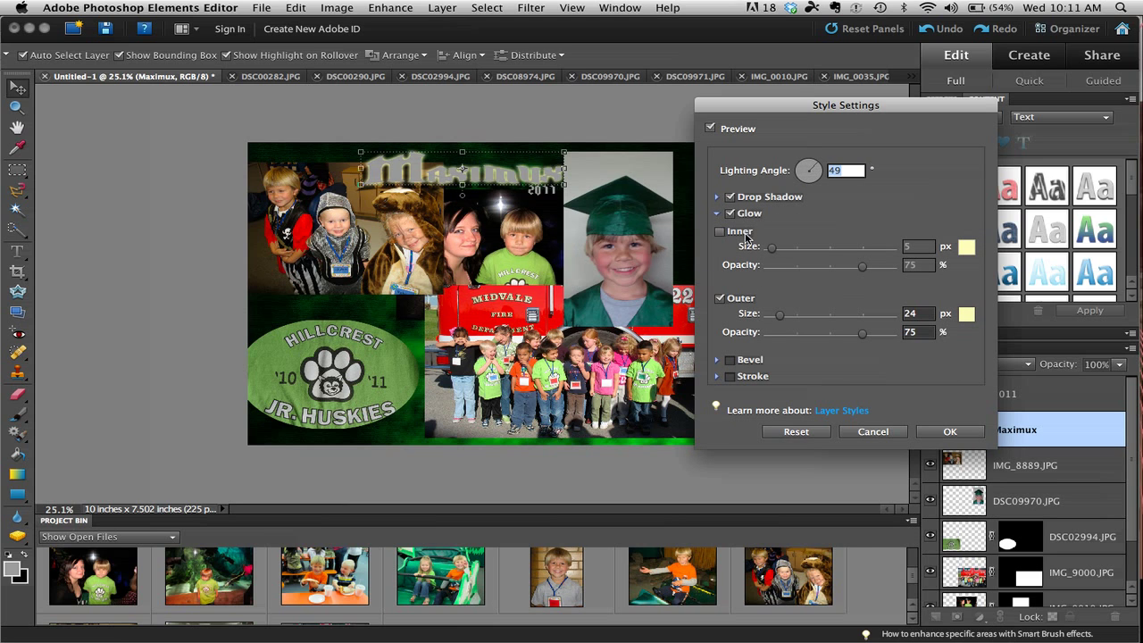
Change the name text's outer glow colour to green 279829
click(965, 318)
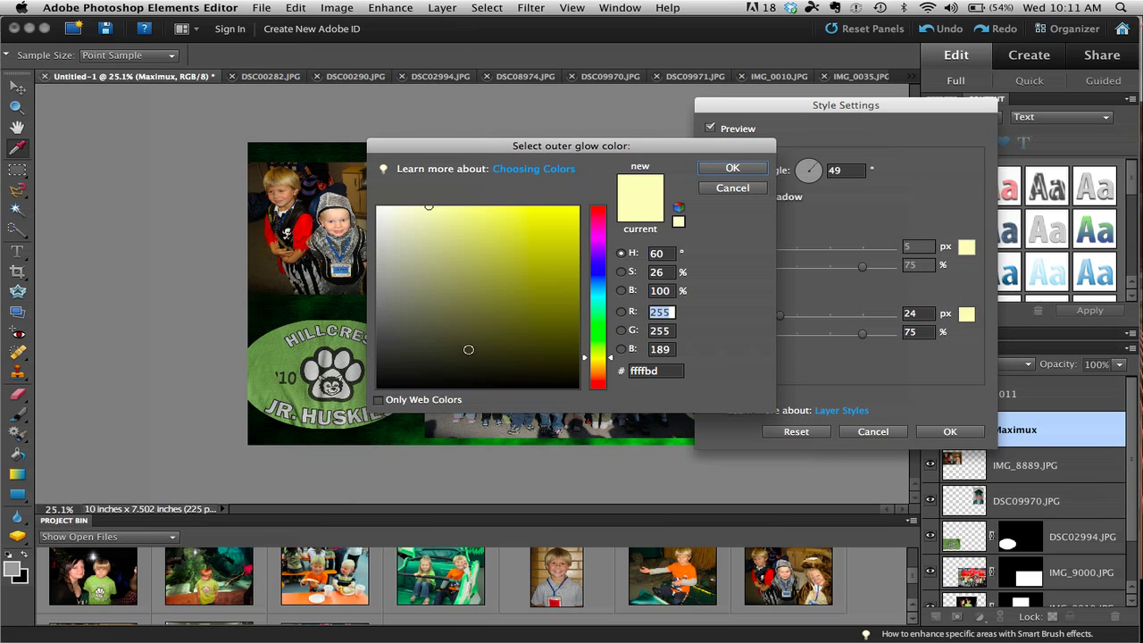
click(597, 327)
click(567, 262)
drag(543, 154, 722, 184)
drag(711, 265, 715, 295)
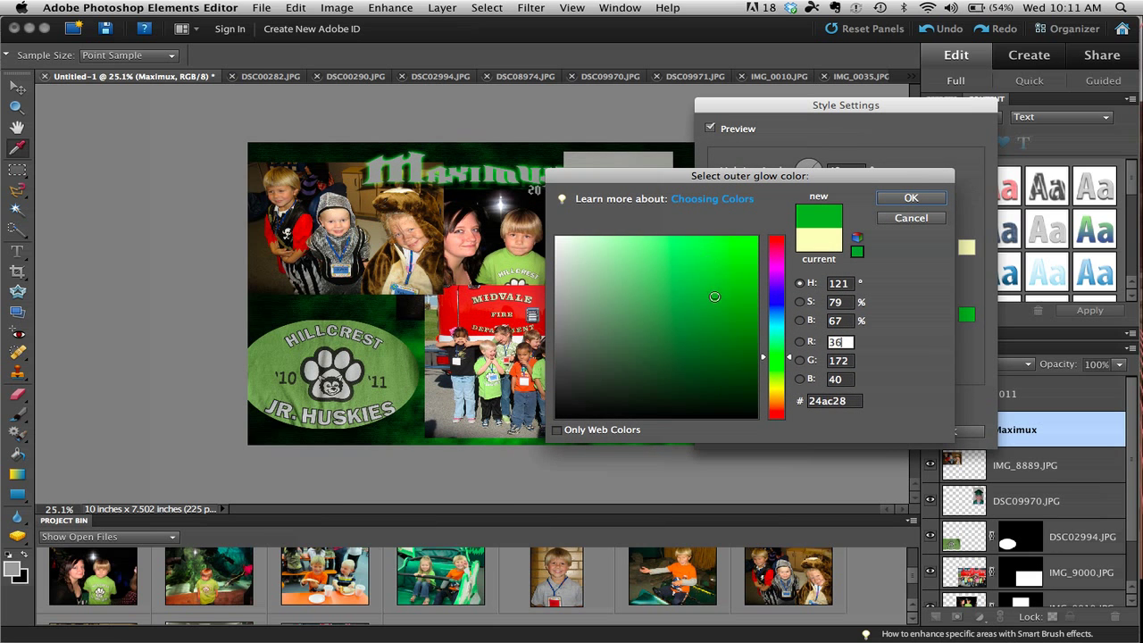
click(705, 310)
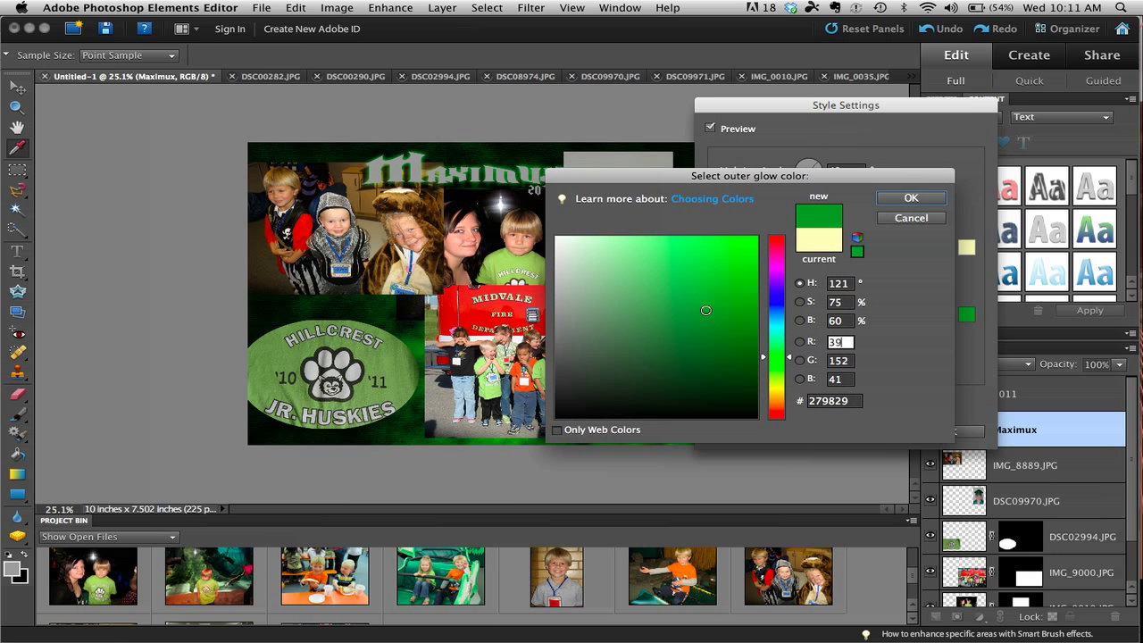
click(907, 199)
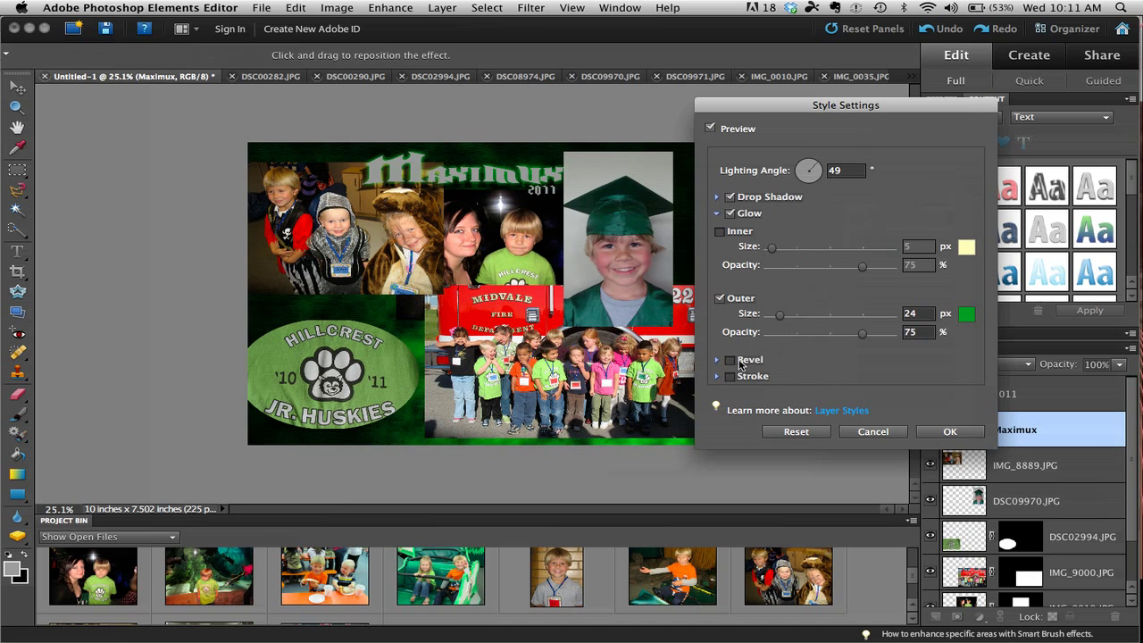
Add an upward bevel with a size of 18 px to the name text and apply its style settings
click(729, 360)
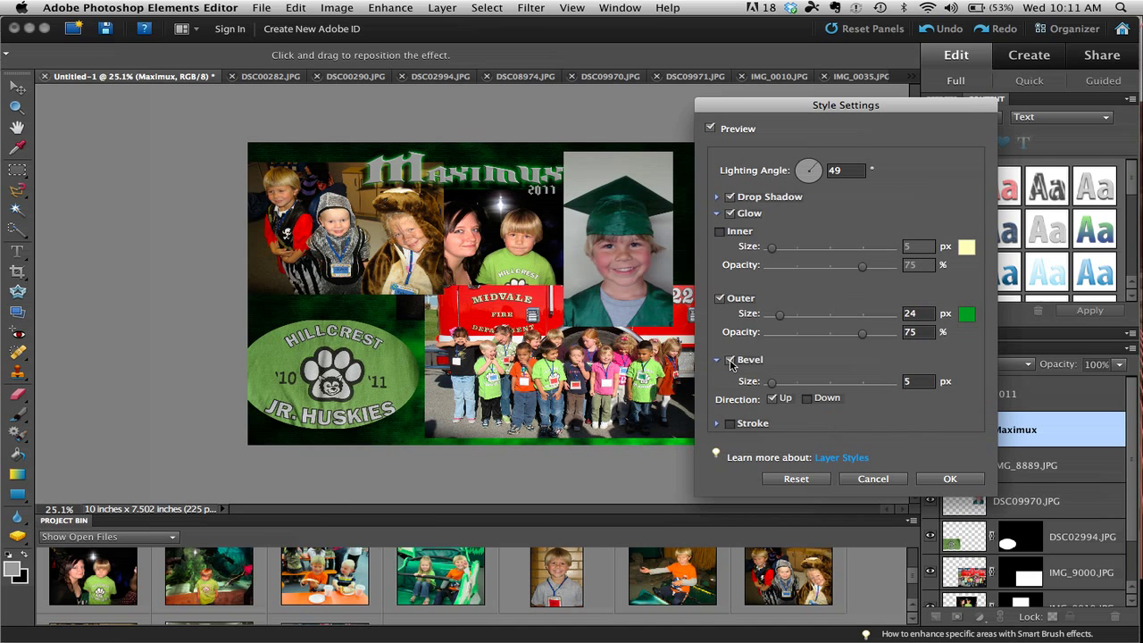
drag(772, 382, 778, 384)
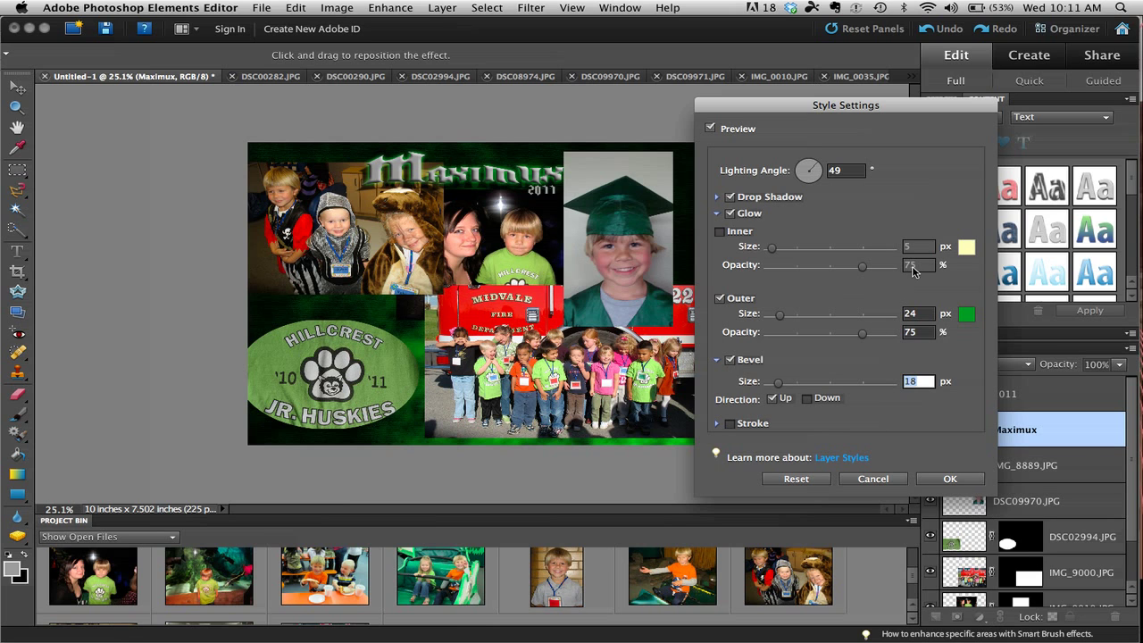
click(947, 479)
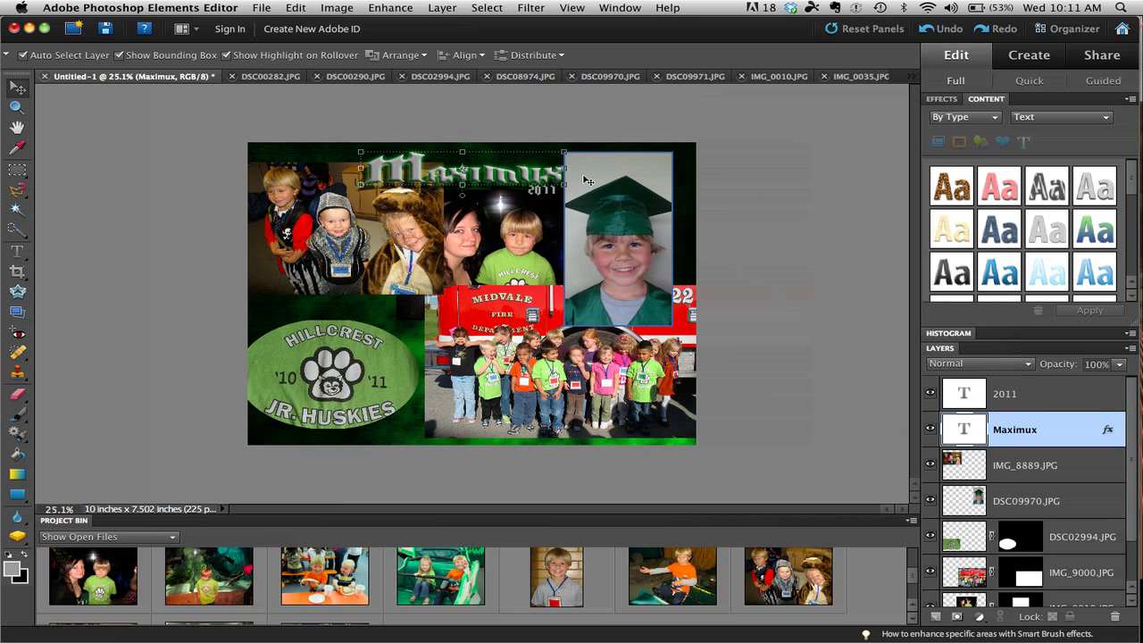
Open the style settings for the graduation photo layer DSC09970.JPG and add a drop shadow with a distance of 20 px
click(631, 199)
click(328, 247)
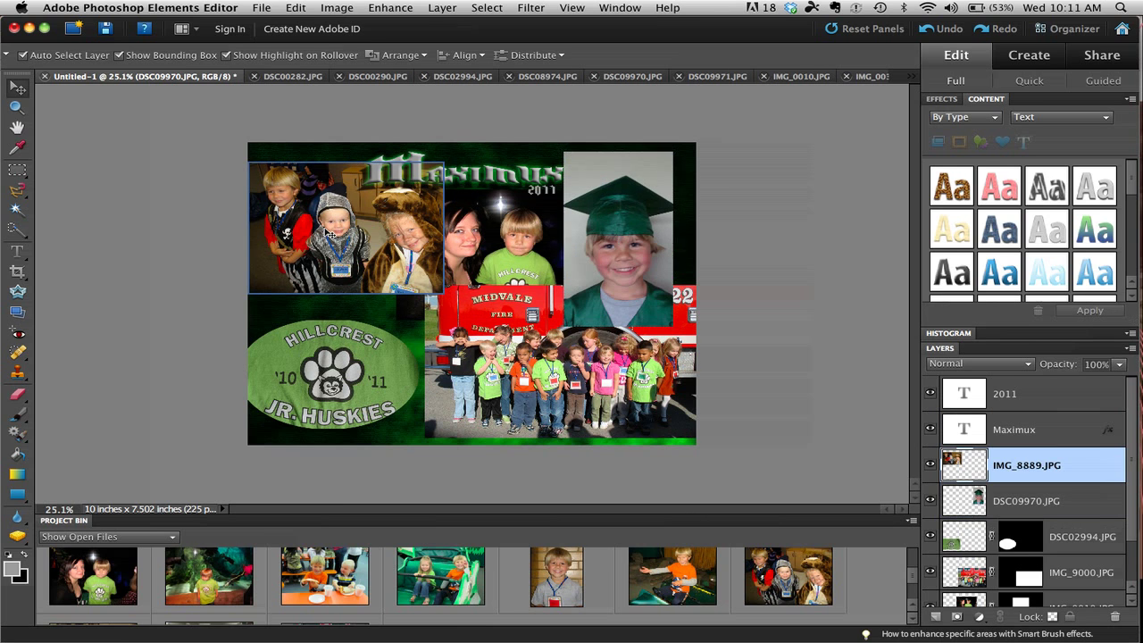
click(631, 206)
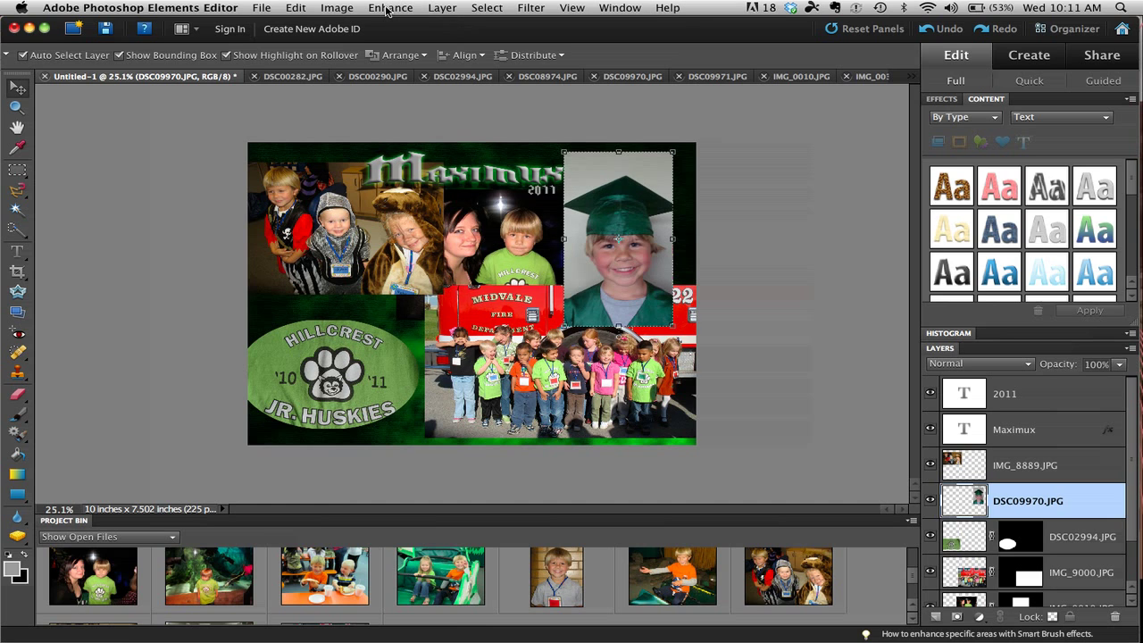
click(438, 9)
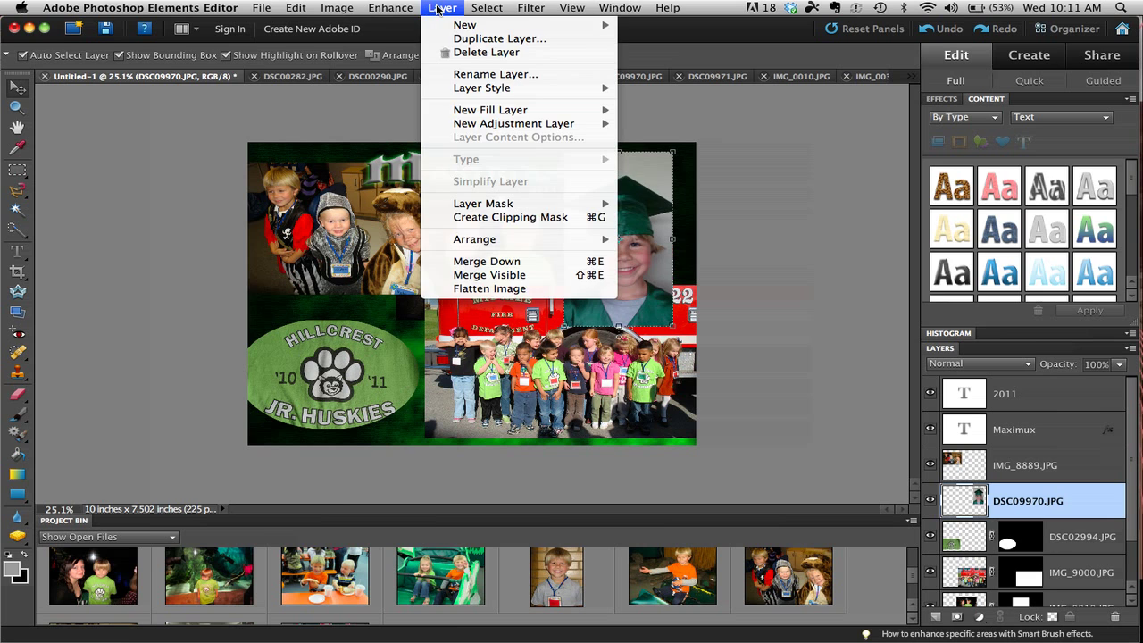
mouse_move(585, 93)
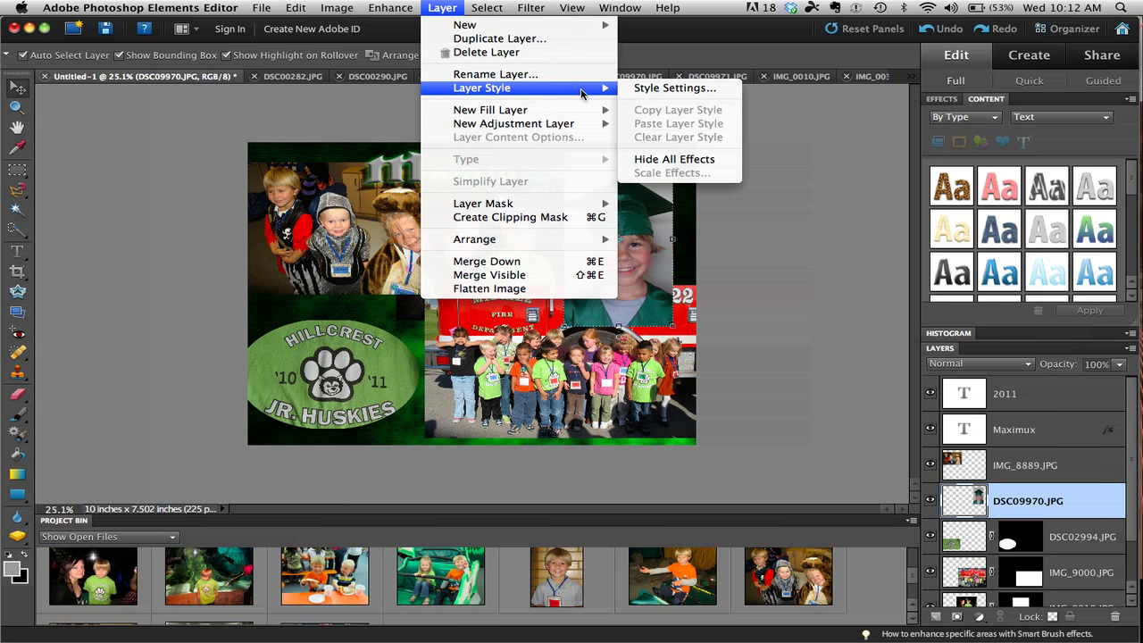
click(667, 93)
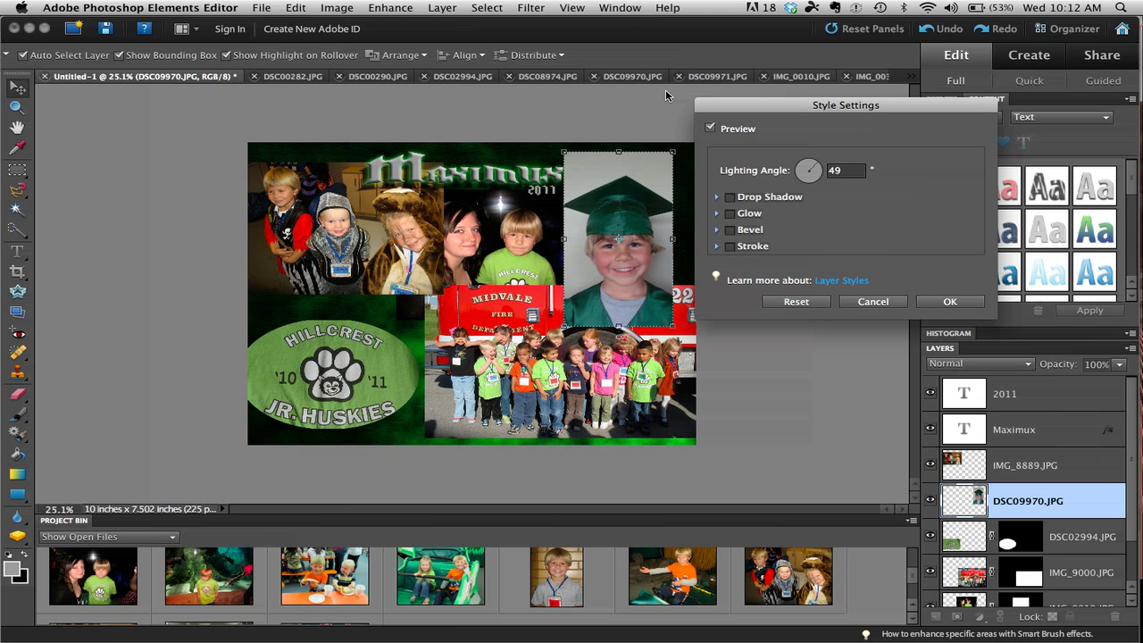
click(730, 197)
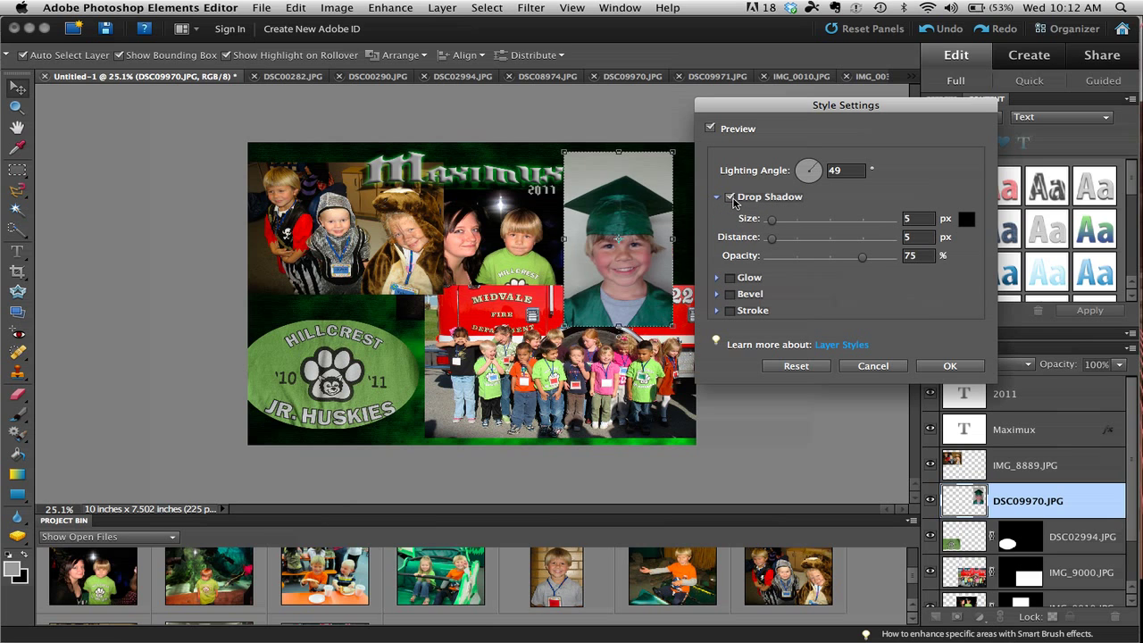
drag(773, 239, 784, 239)
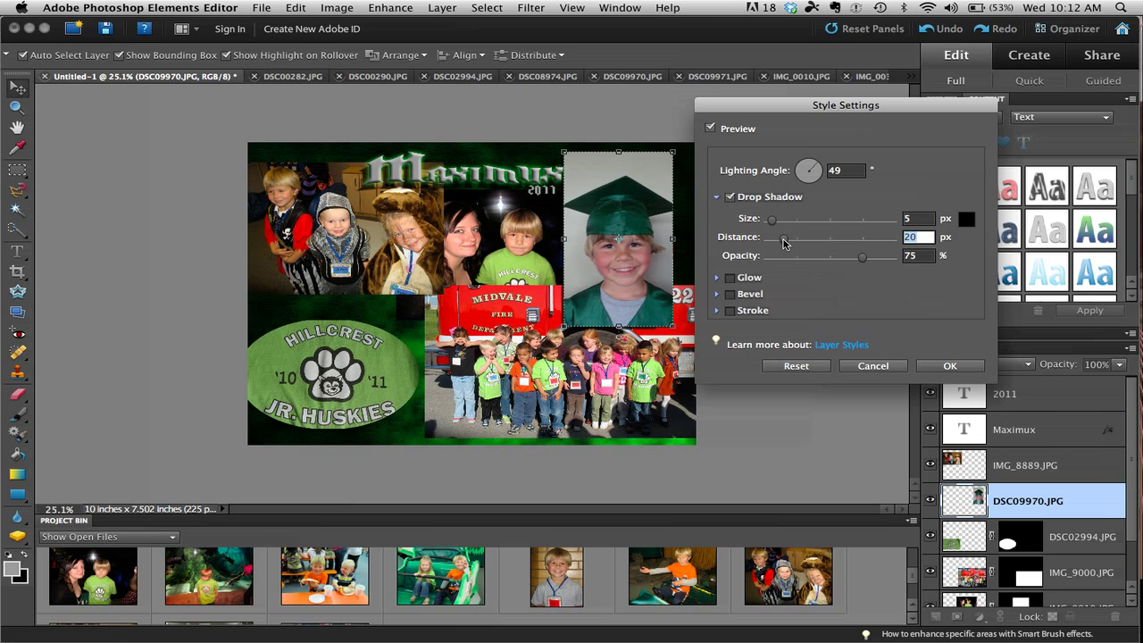
Give the graduation photo an inner glow in green 22bd26 with a size of 24 px
click(717, 279)
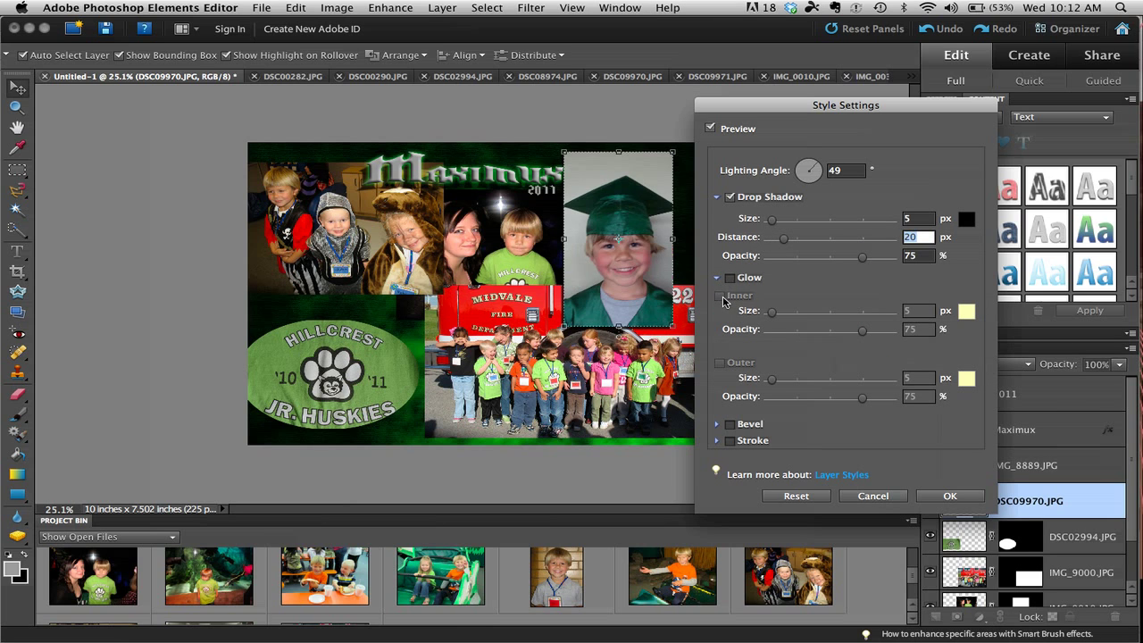
click(730, 278)
click(720, 295)
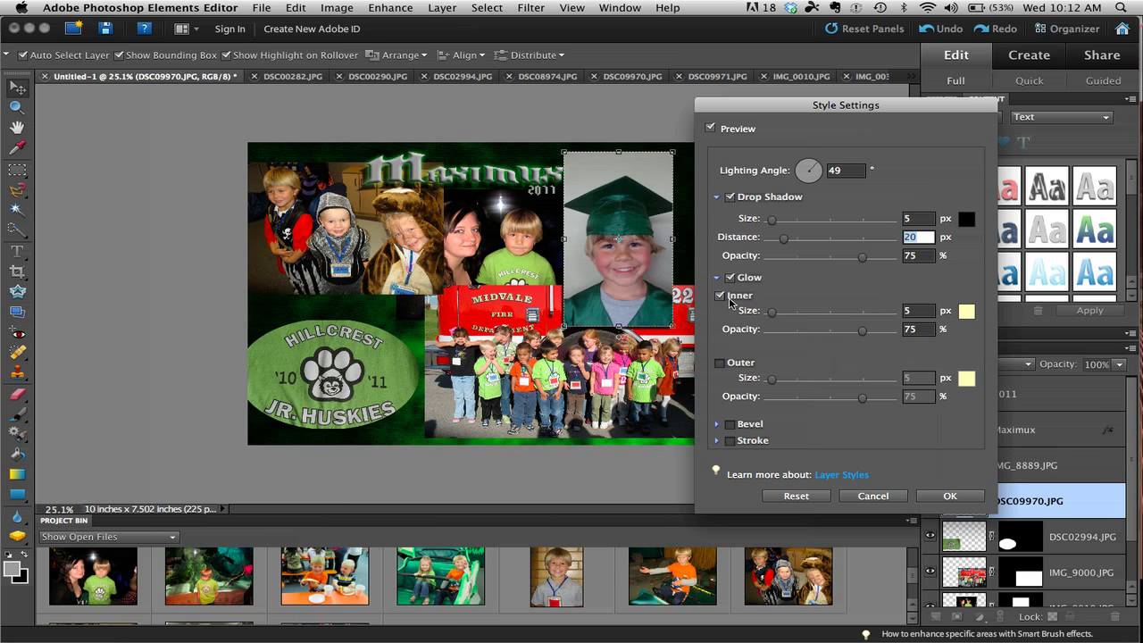
click(966, 312)
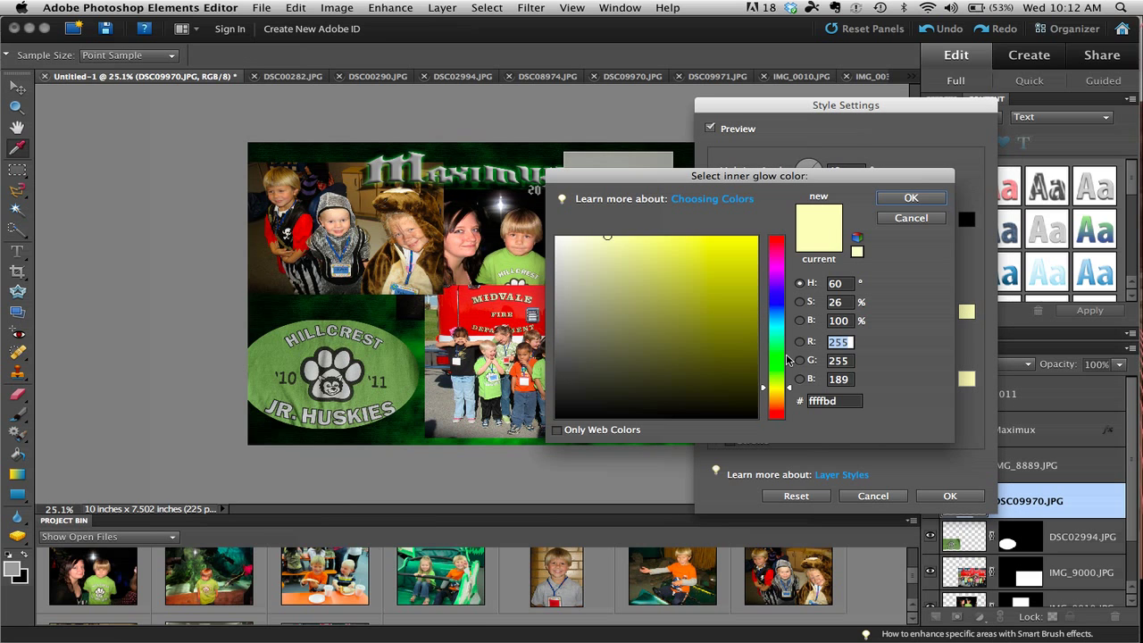
click(783, 359)
drag(743, 185, 902, 198)
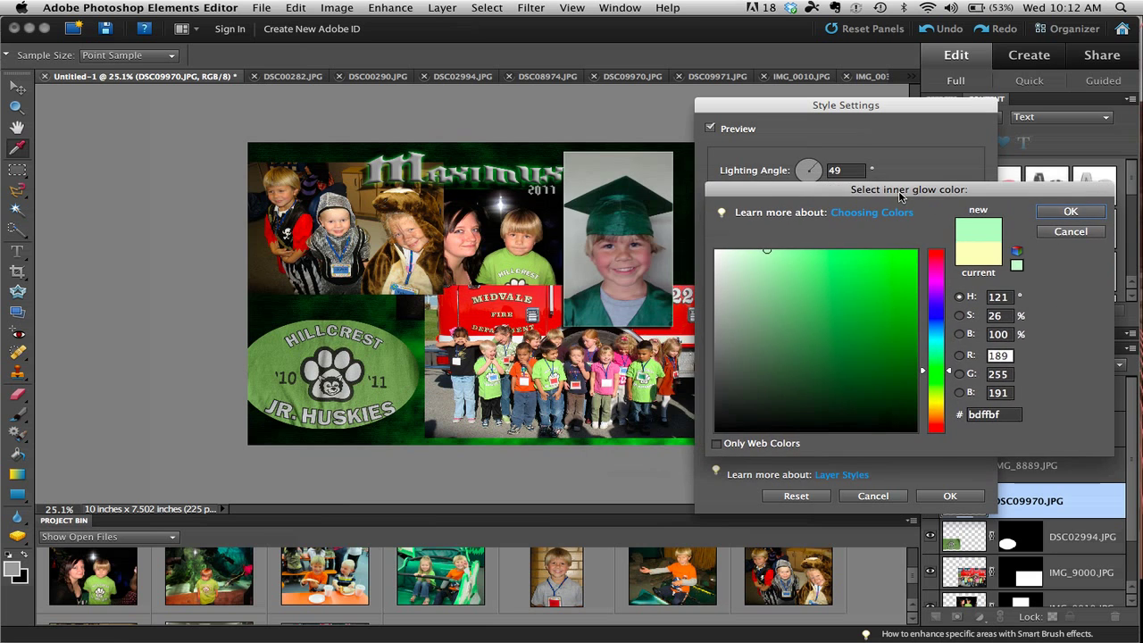
click(880, 274)
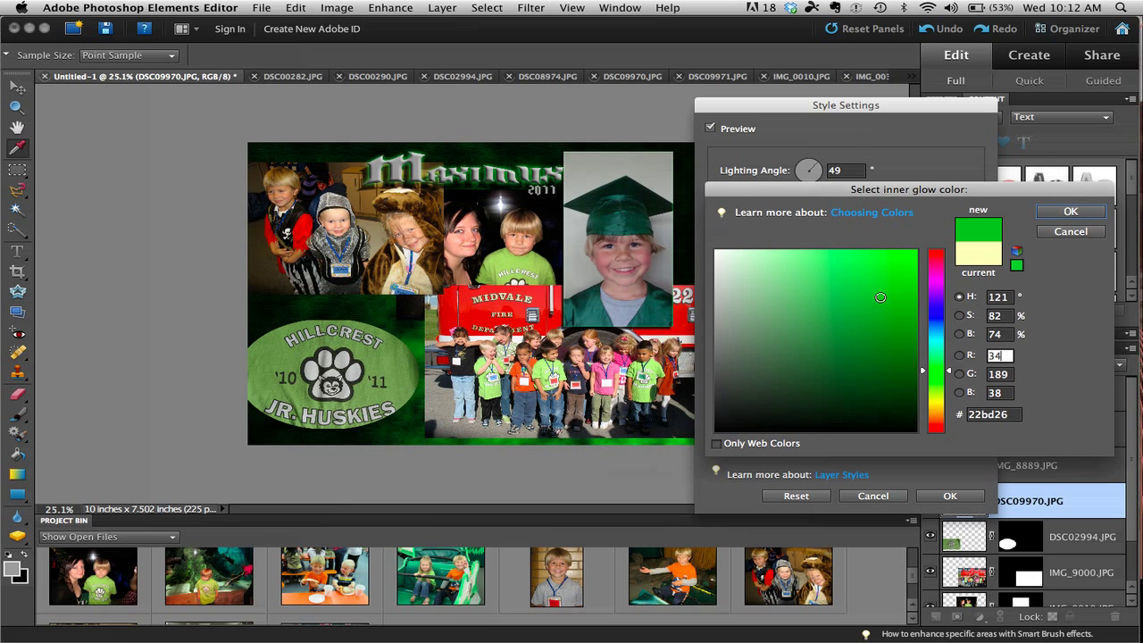
click(1071, 212)
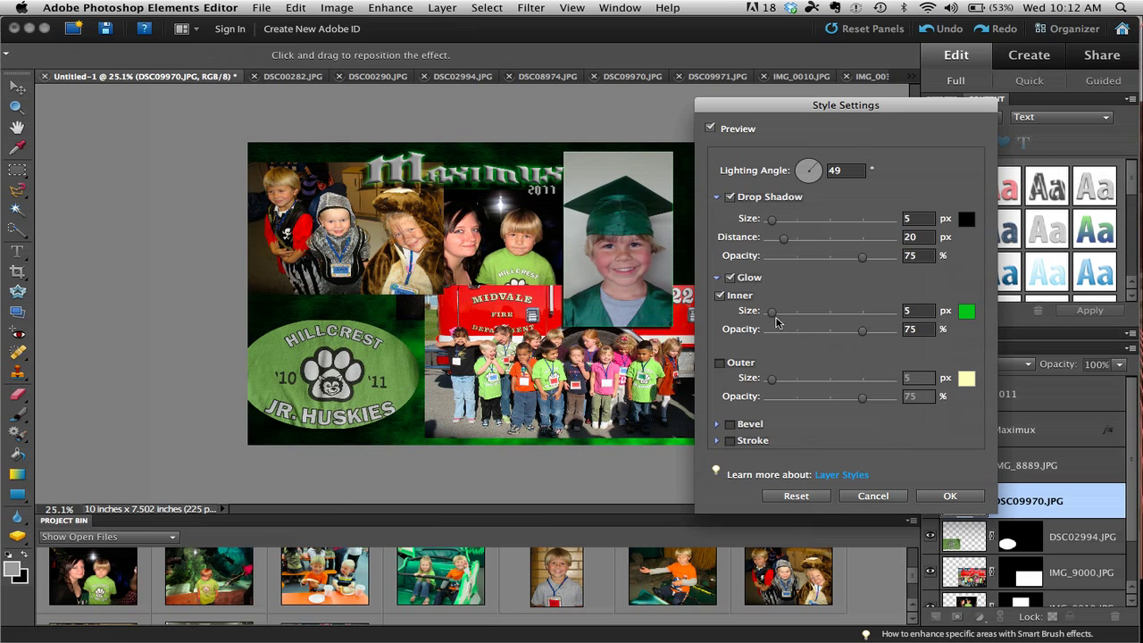
drag(773, 313, 780, 317)
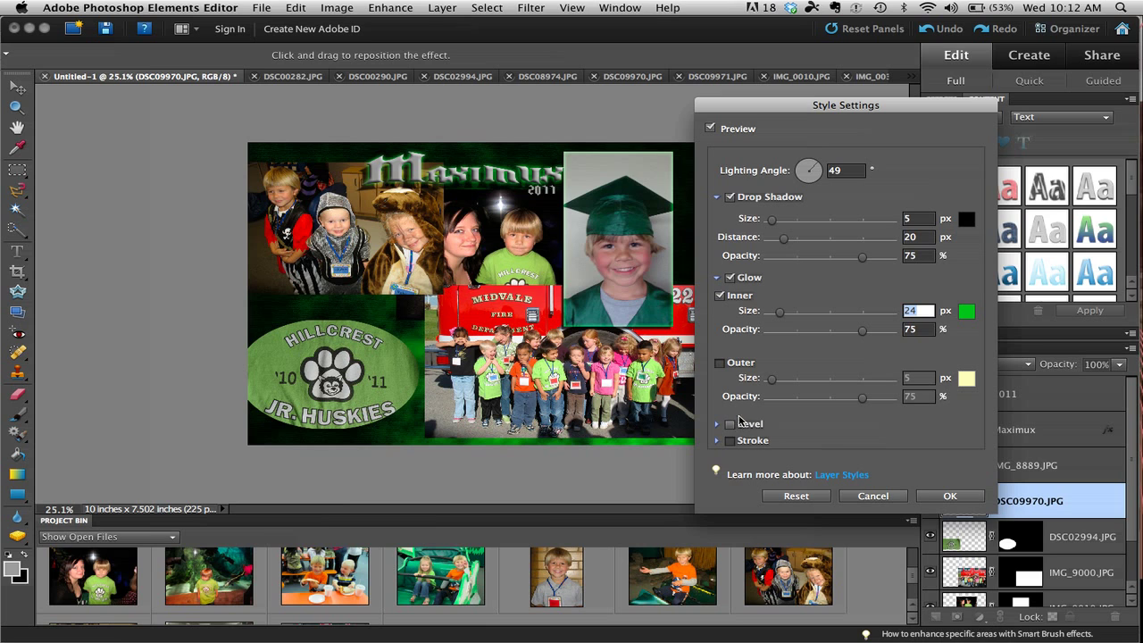
Add a 10 px stroke in near-white fffdfd around the graduation photo
click(731, 441)
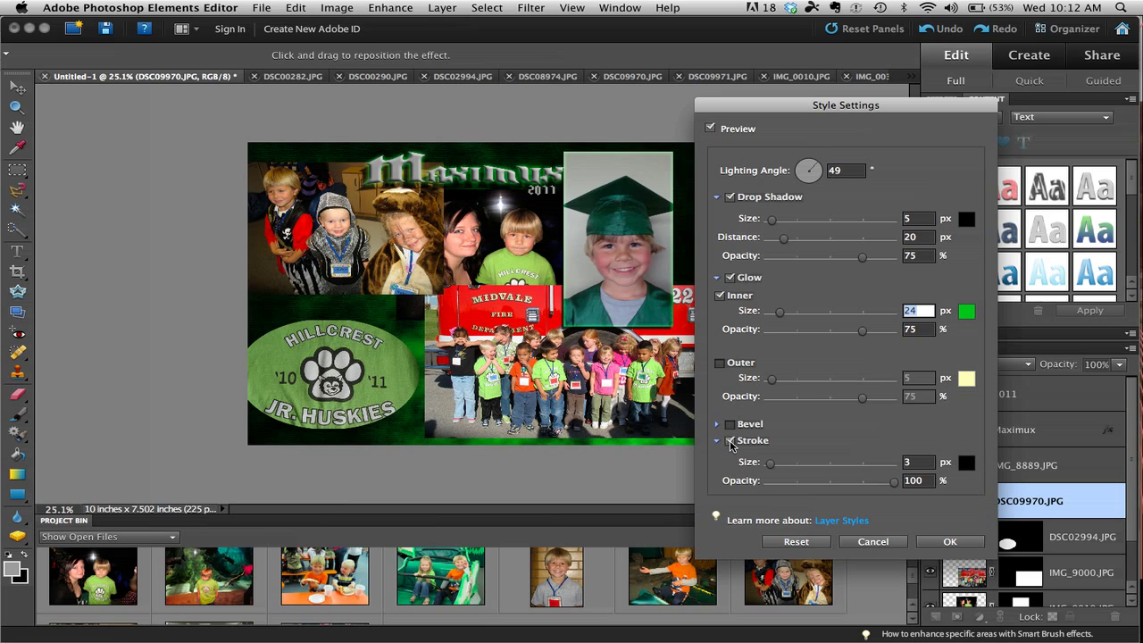
drag(772, 467, 776, 469)
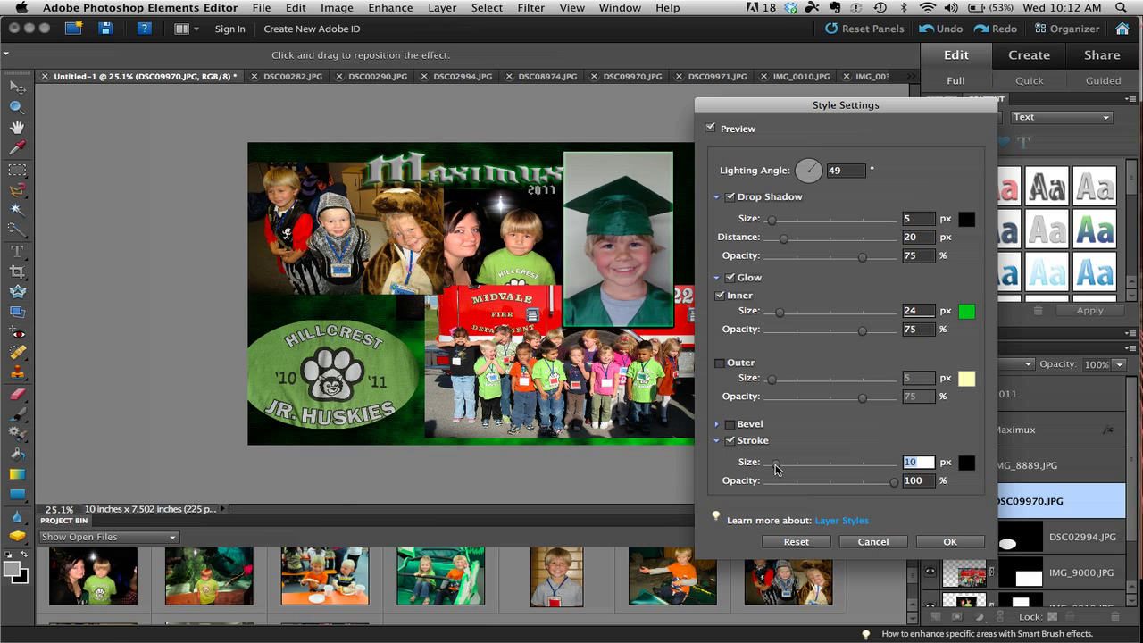
click(966, 468)
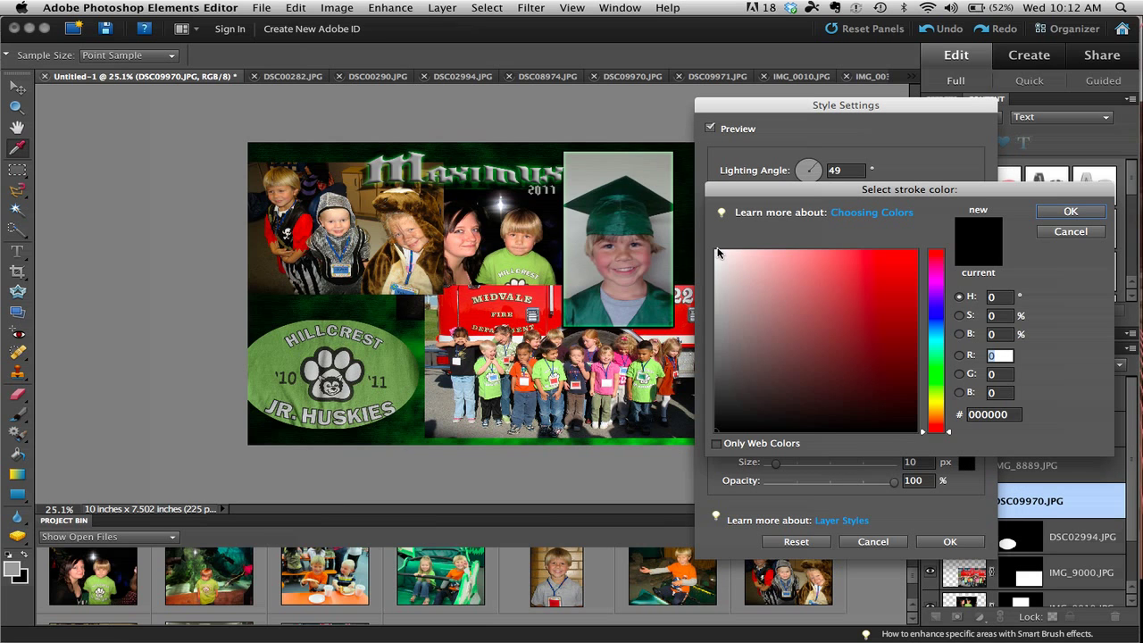
click(716, 250)
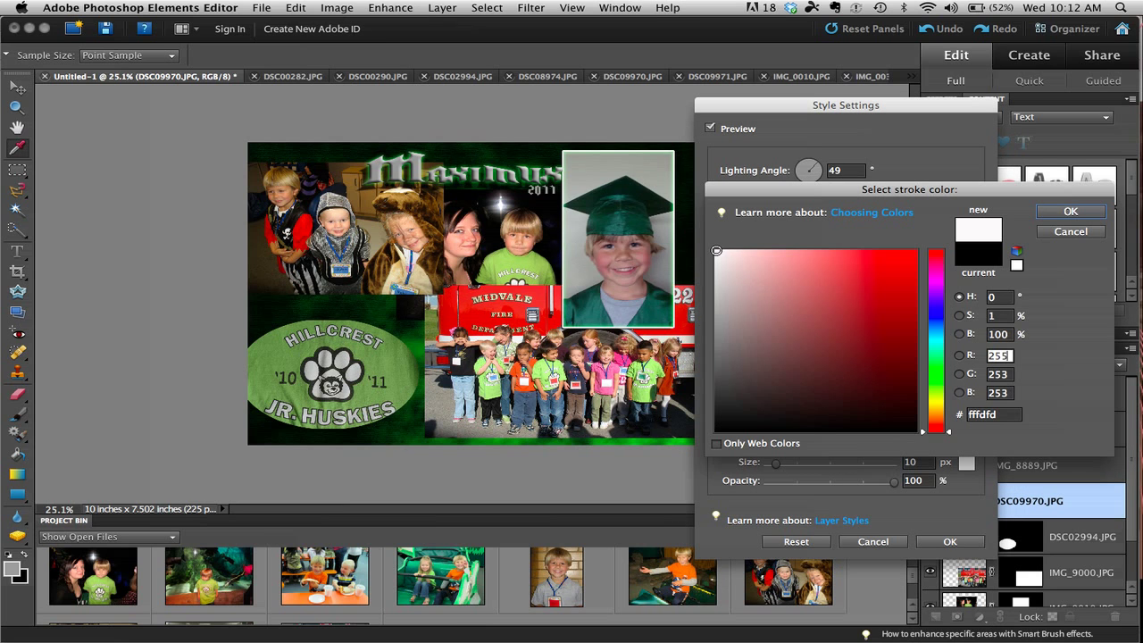
click(1071, 214)
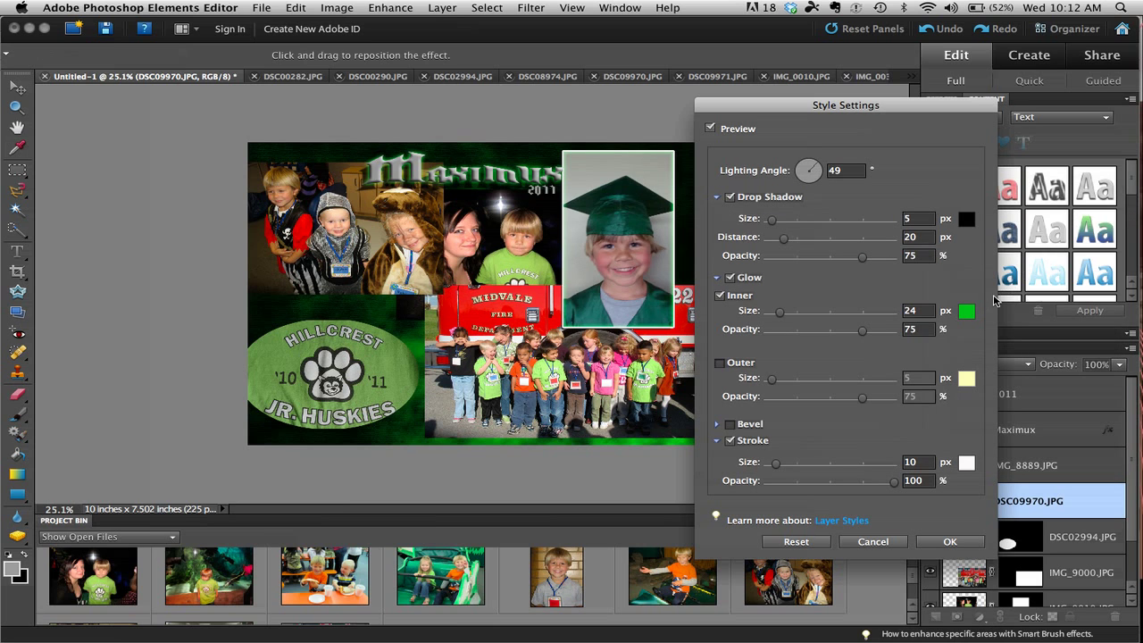
click(778, 466)
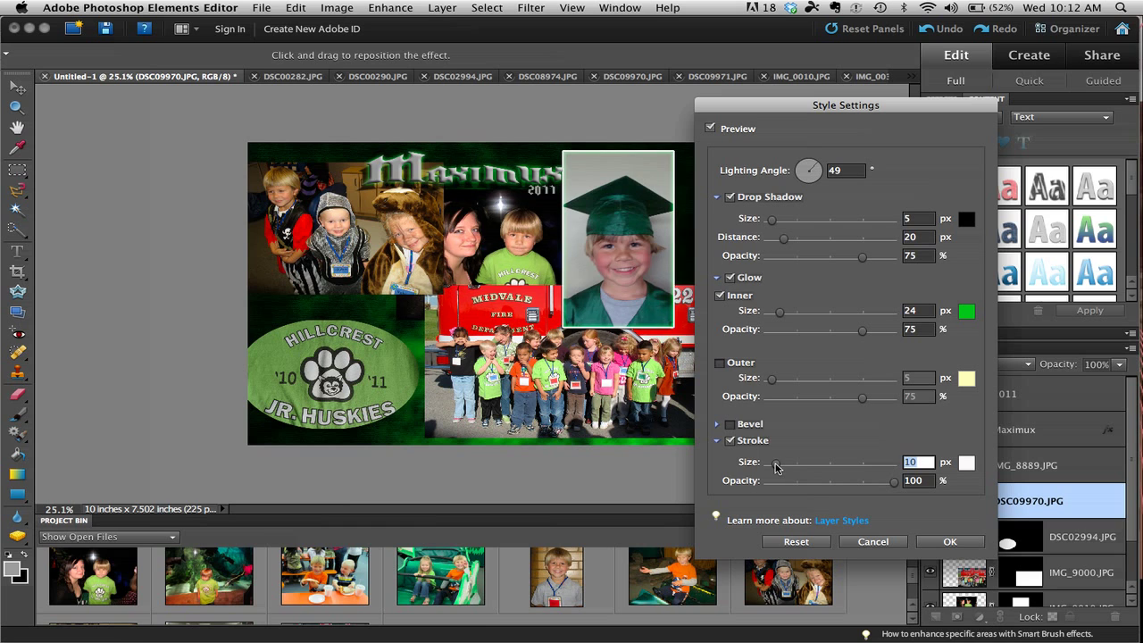
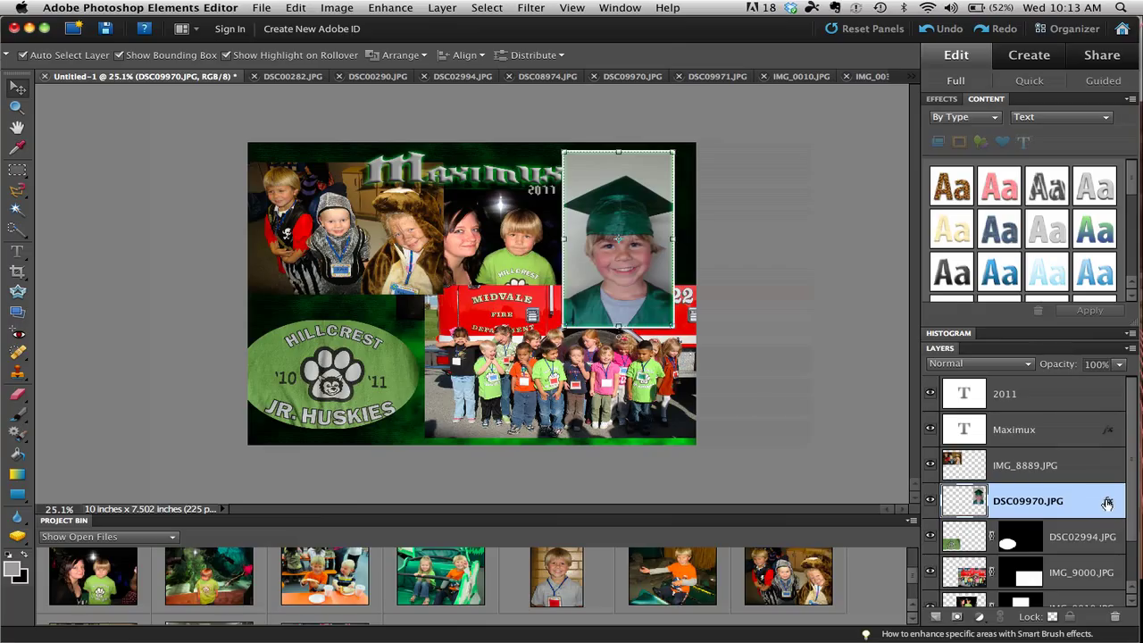
right_click(1108, 502)
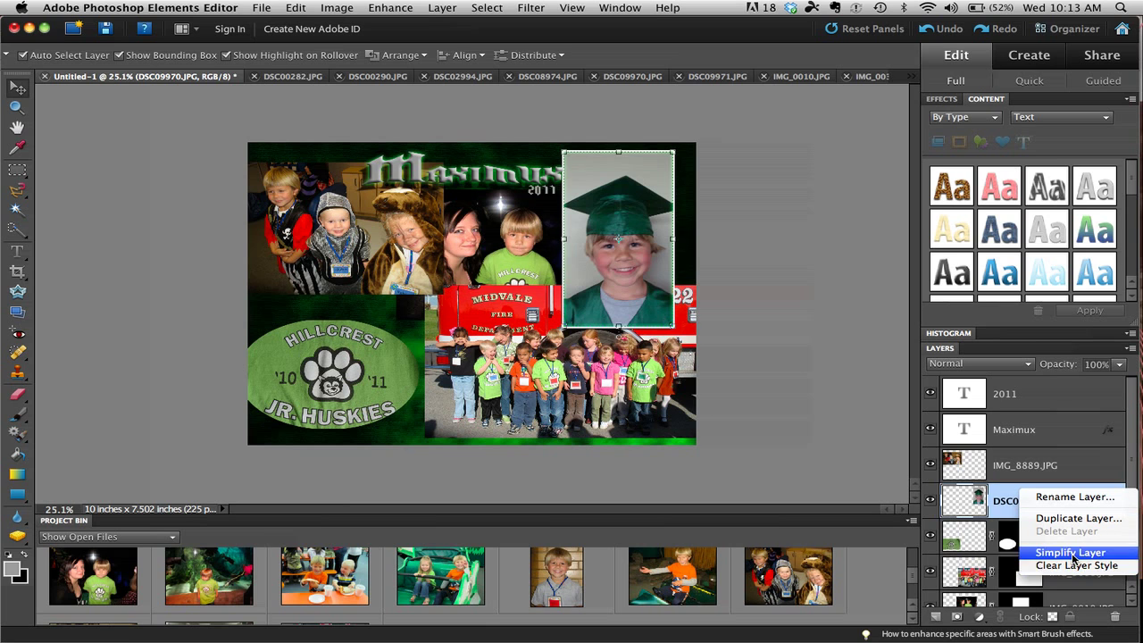
click(1070, 520)
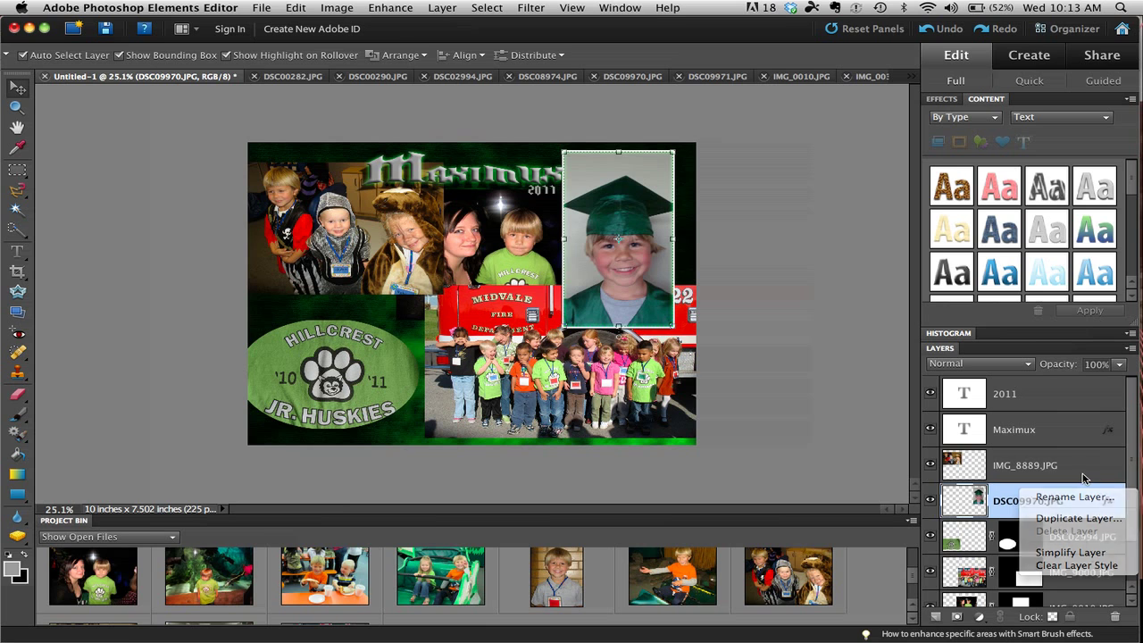
right_click(1079, 503)
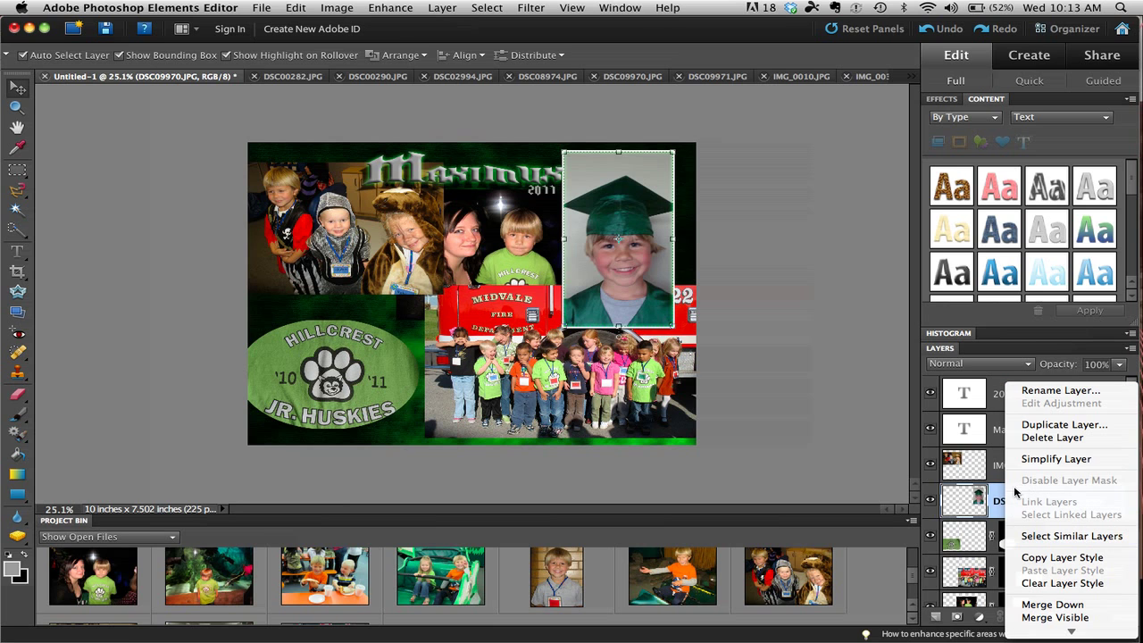
click(999, 498)
right_click(1108, 505)
click(1082, 500)
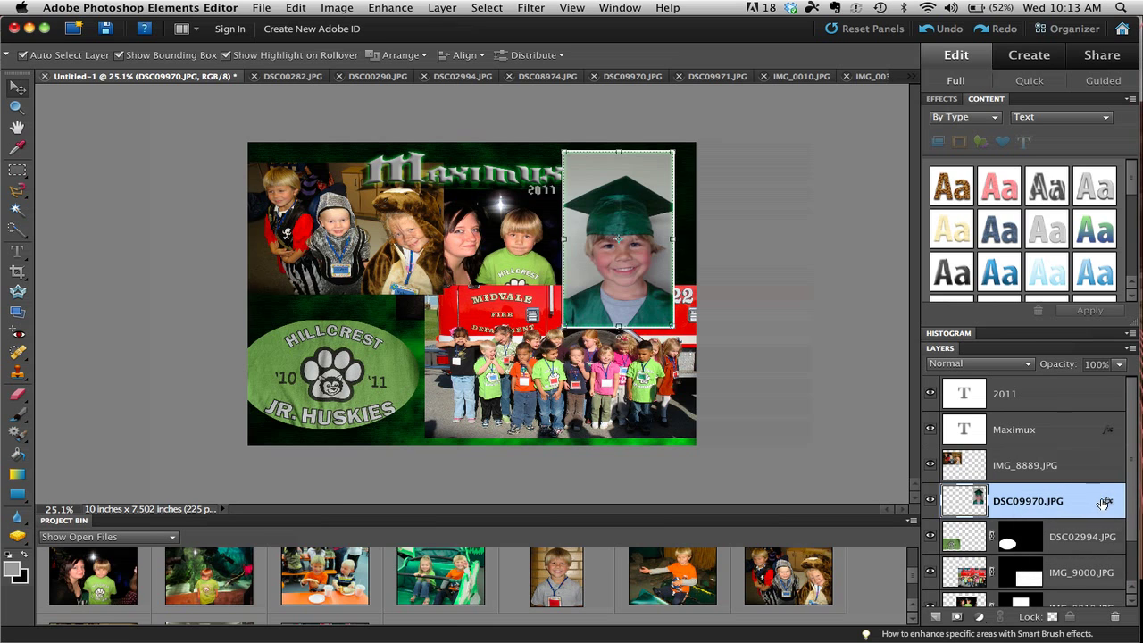
Copy the layer style of DSC09970.JPG and paste it onto the fire truck group photo layer IMG_9000.JPG
right_click(1086, 498)
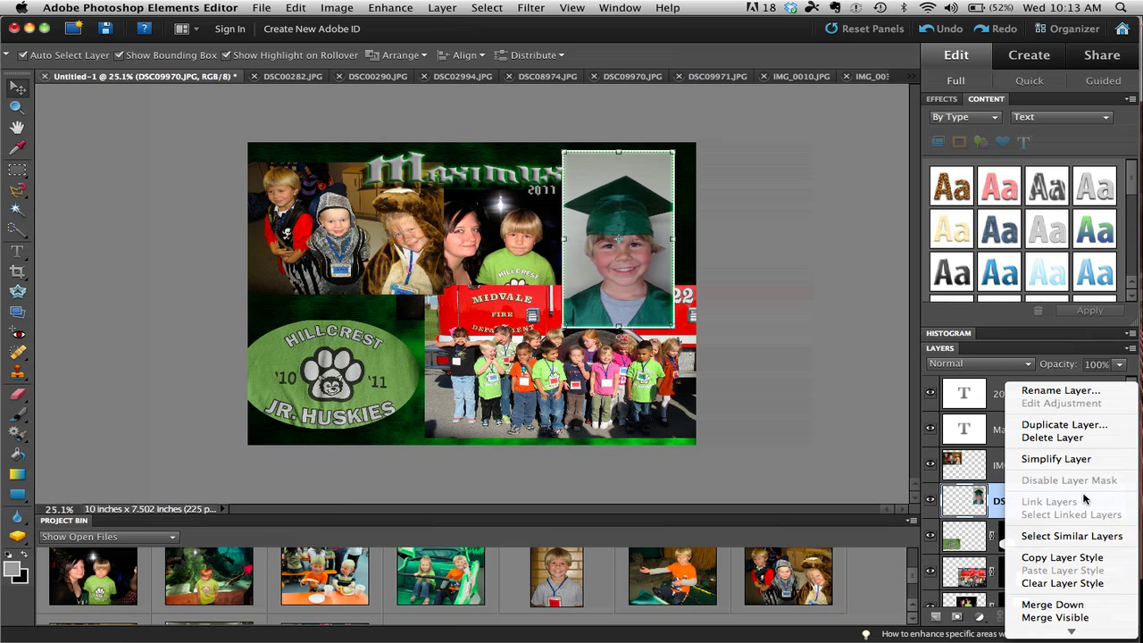
click(1086, 557)
click(633, 393)
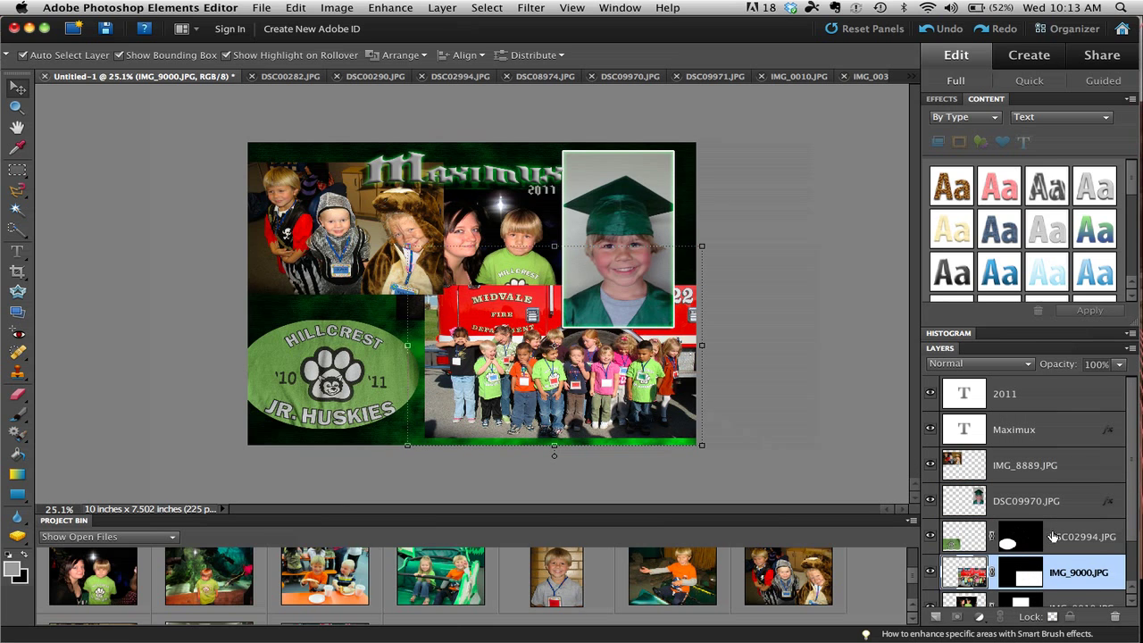
scroll(1050, 536, down, 2)
right_click(1105, 517)
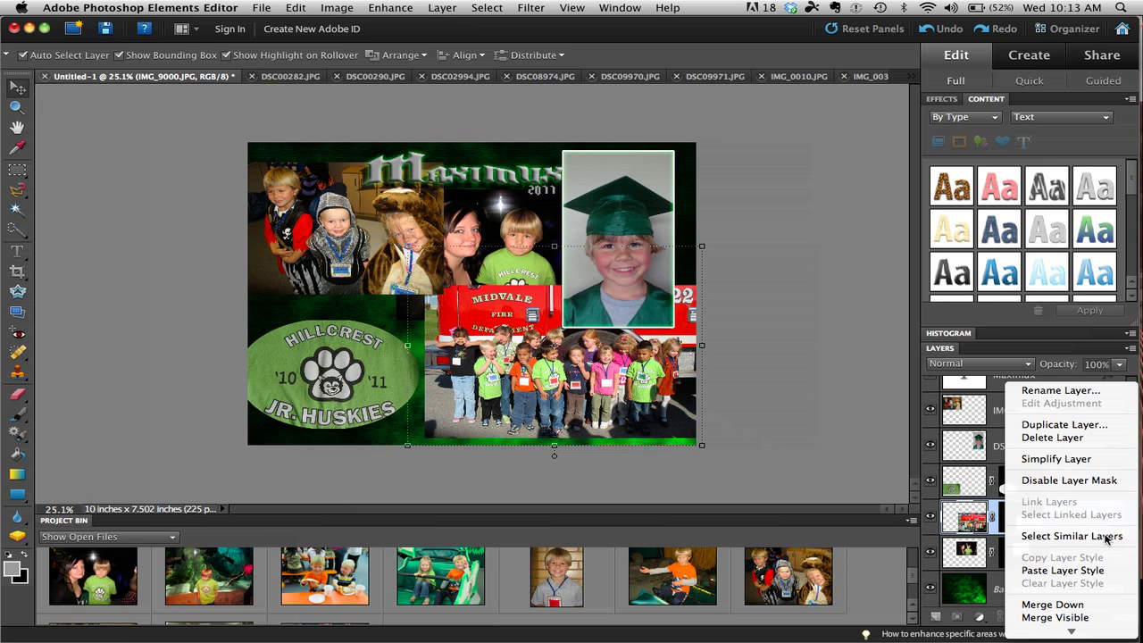
click(1063, 570)
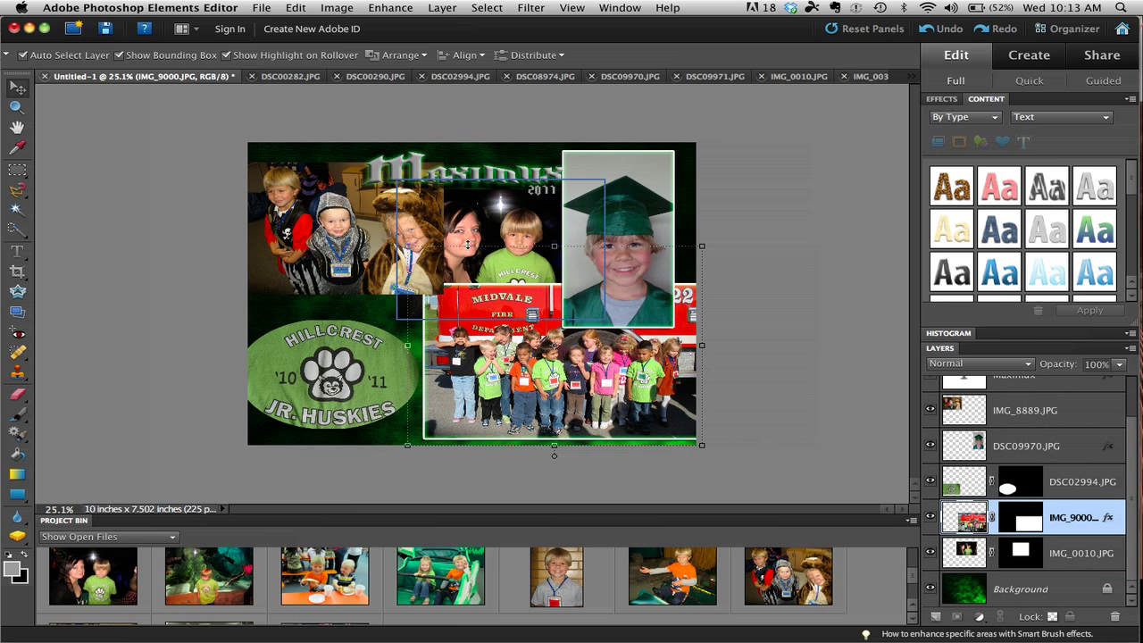
Paste the copied layer style onto the costume photo layer IMG_8889.JPG
click(1096, 411)
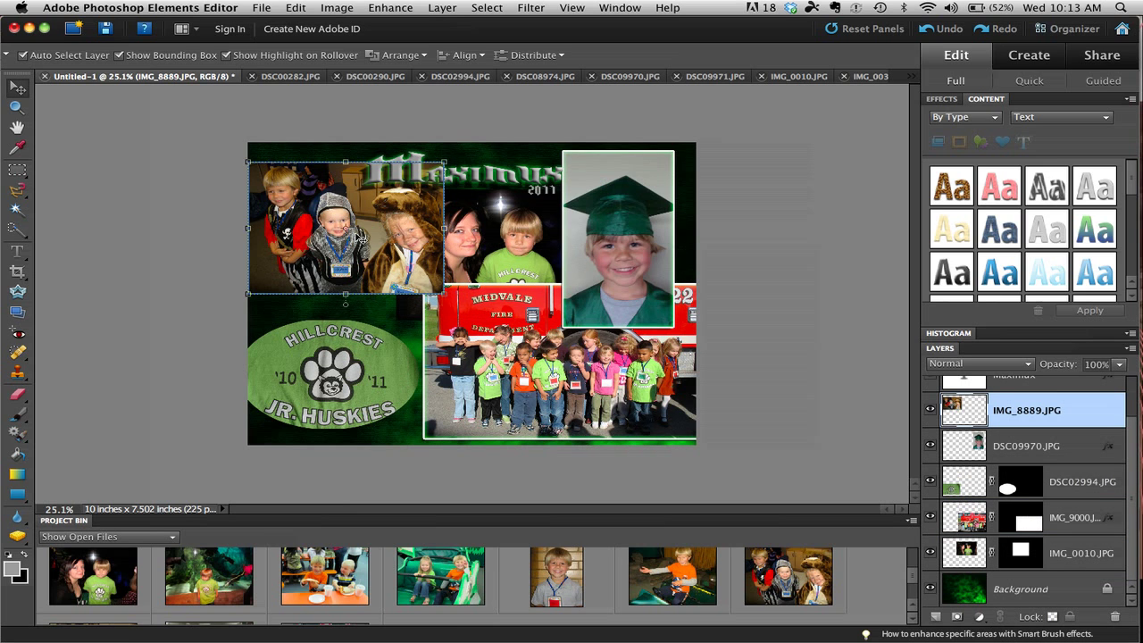
right_click(1096, 411)
click(1096, 568)
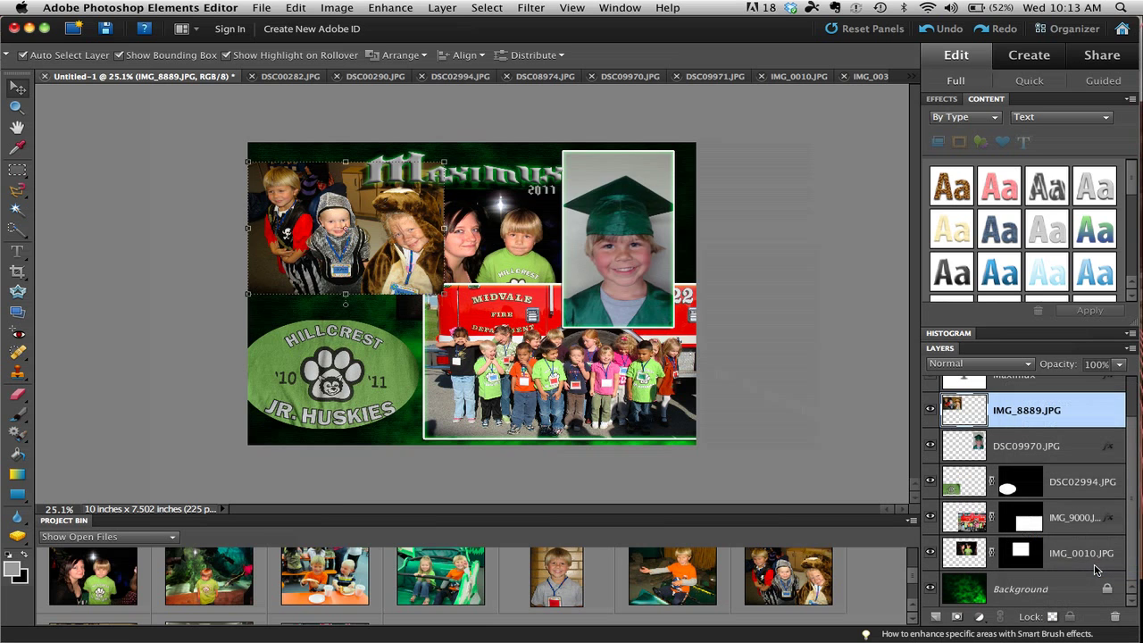
Paste the copied layer style onto the layer IMG_0010.JPG, the photo of the woman and boy
click(1095, 564)
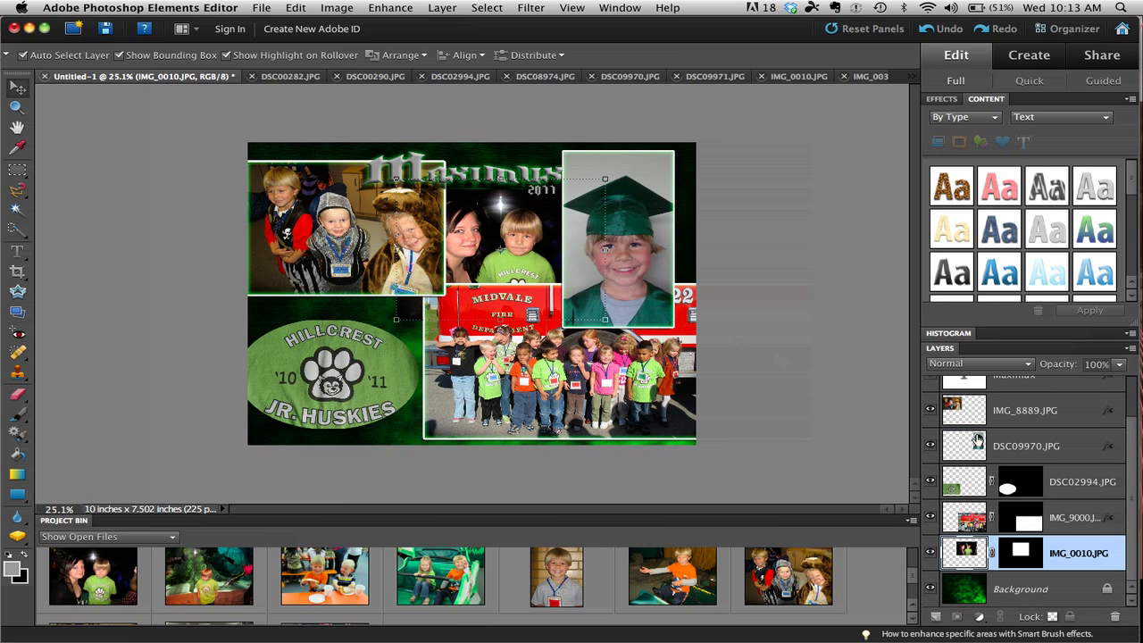
right_click(1120, 539)
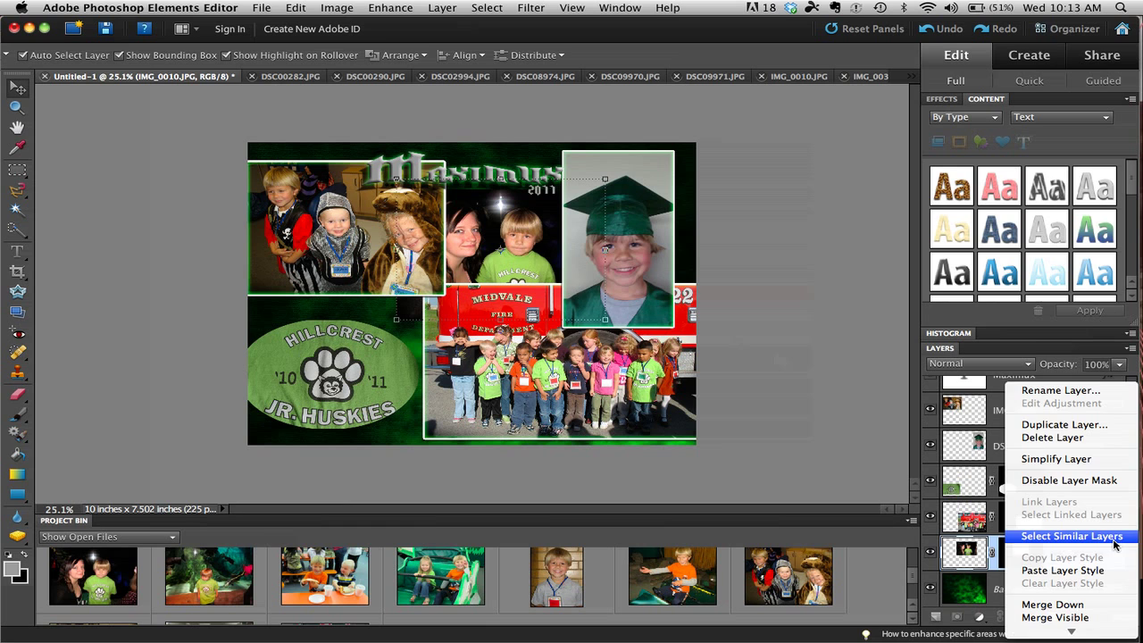
click(1080, 574)
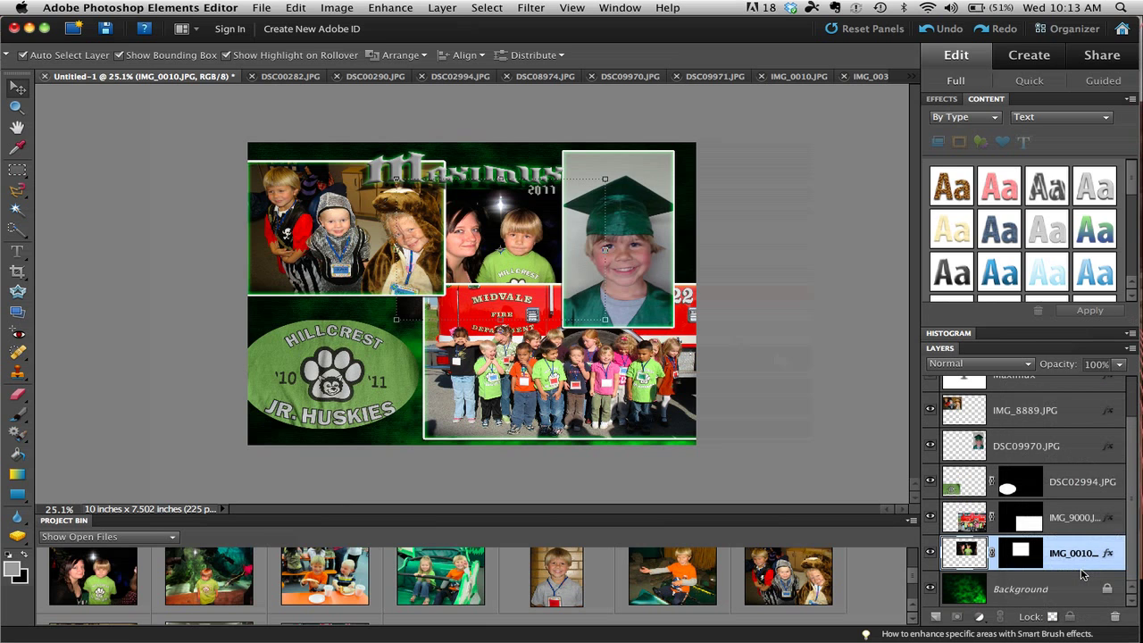
Paste the copied layer style onto the oval Jr. Huskies logo layer DSC02994.JPG
click(351, 368)
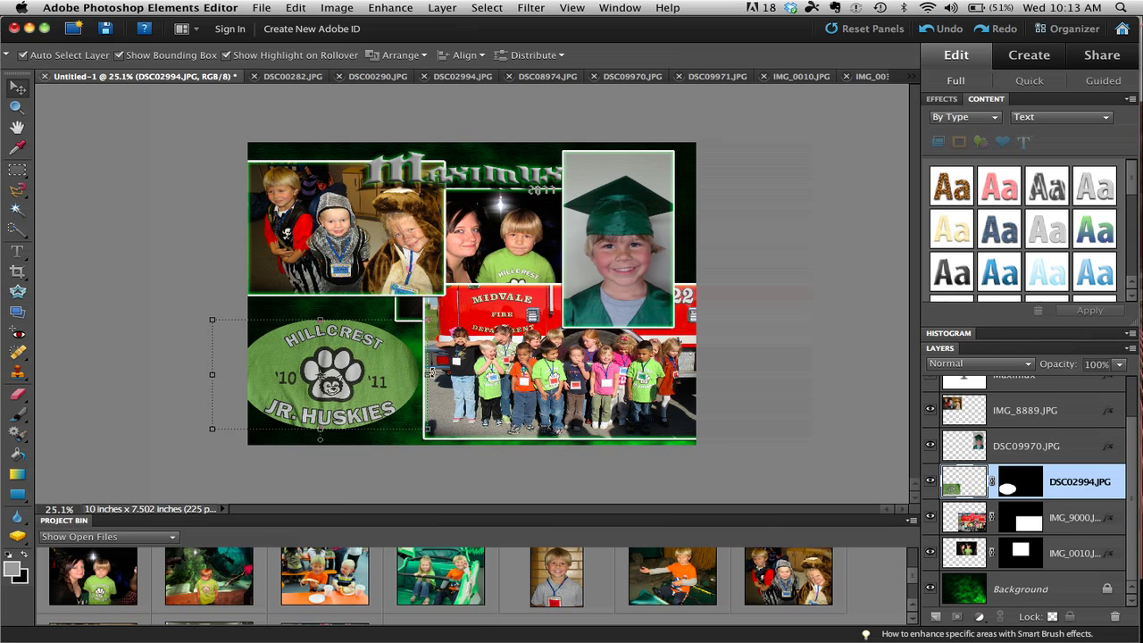
right_click(1115, 480)
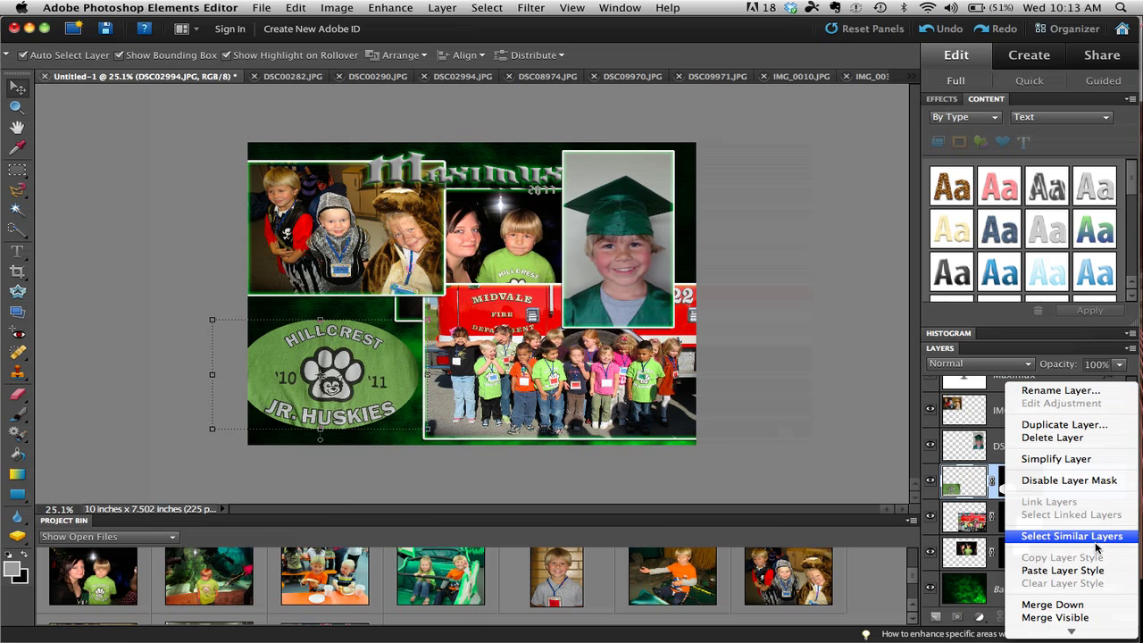
click(1095, 572)
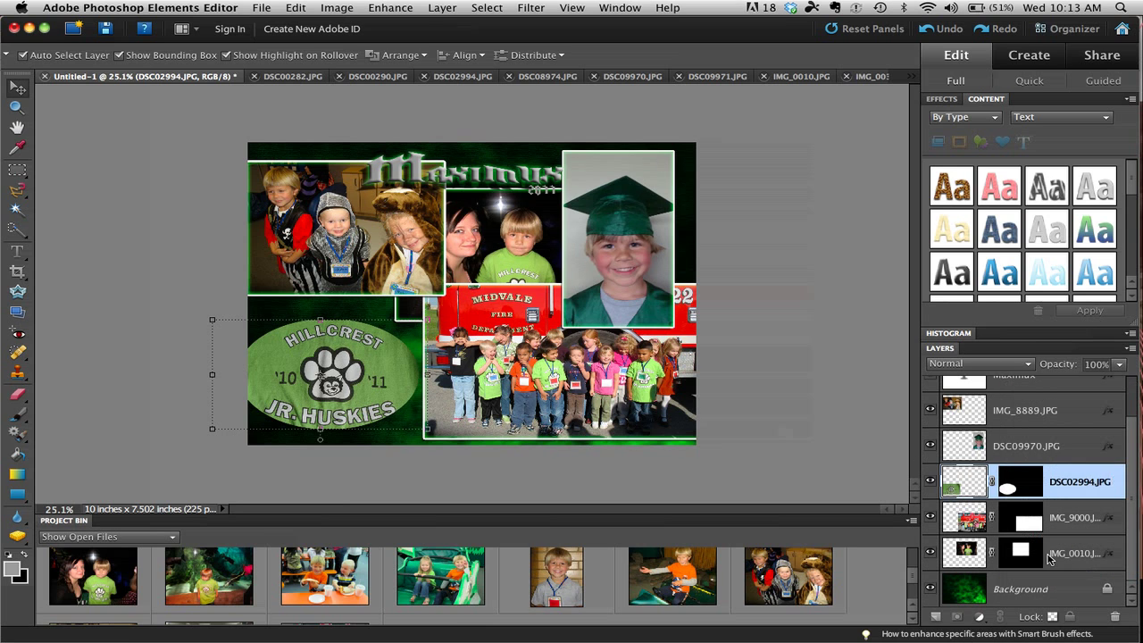
right_click(624, 185)
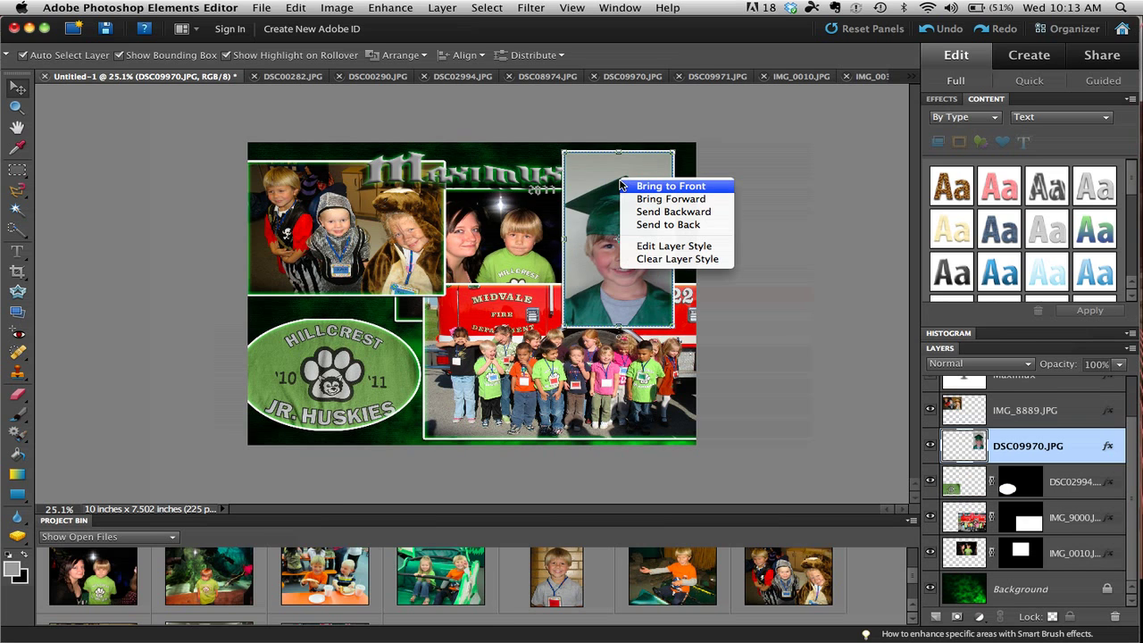
click(665, 198)
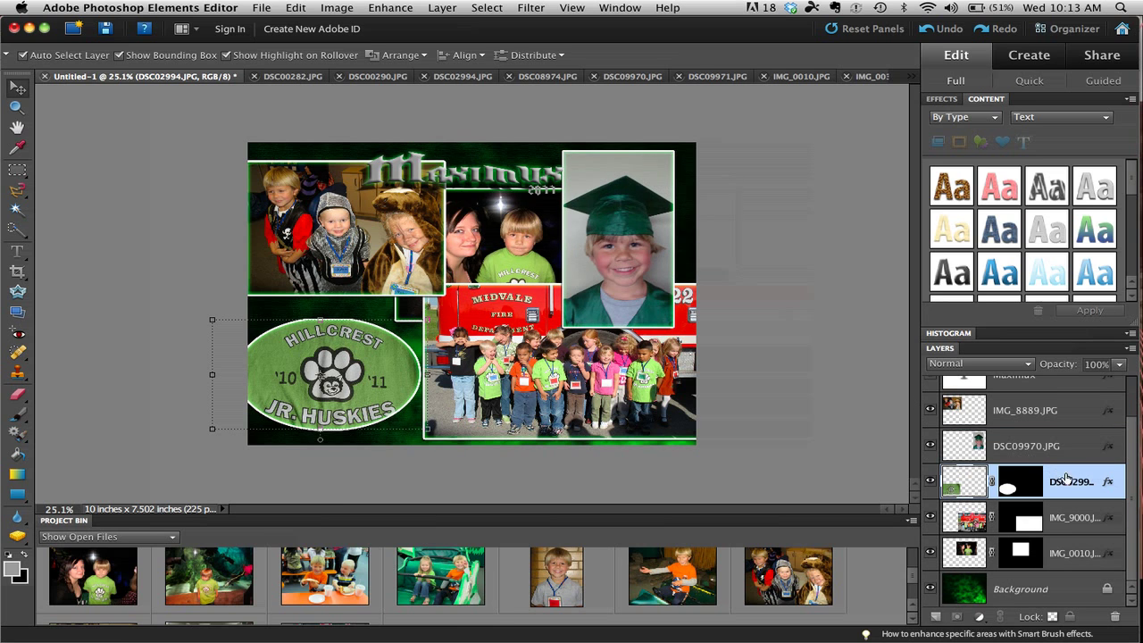
right_click(1096, 480)
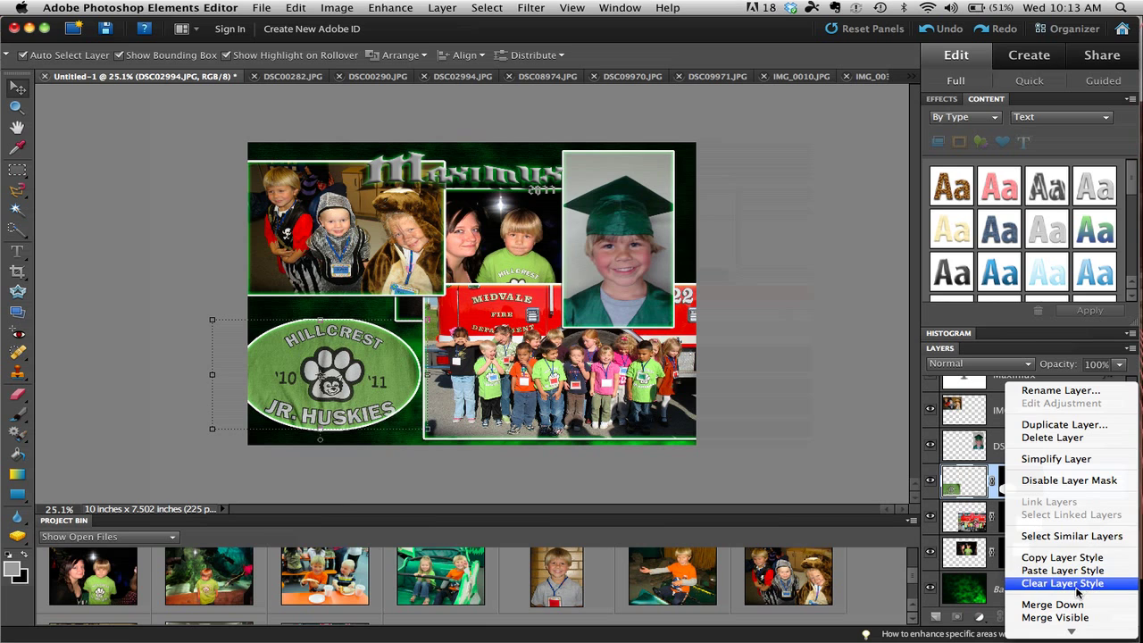
click(974, 480)
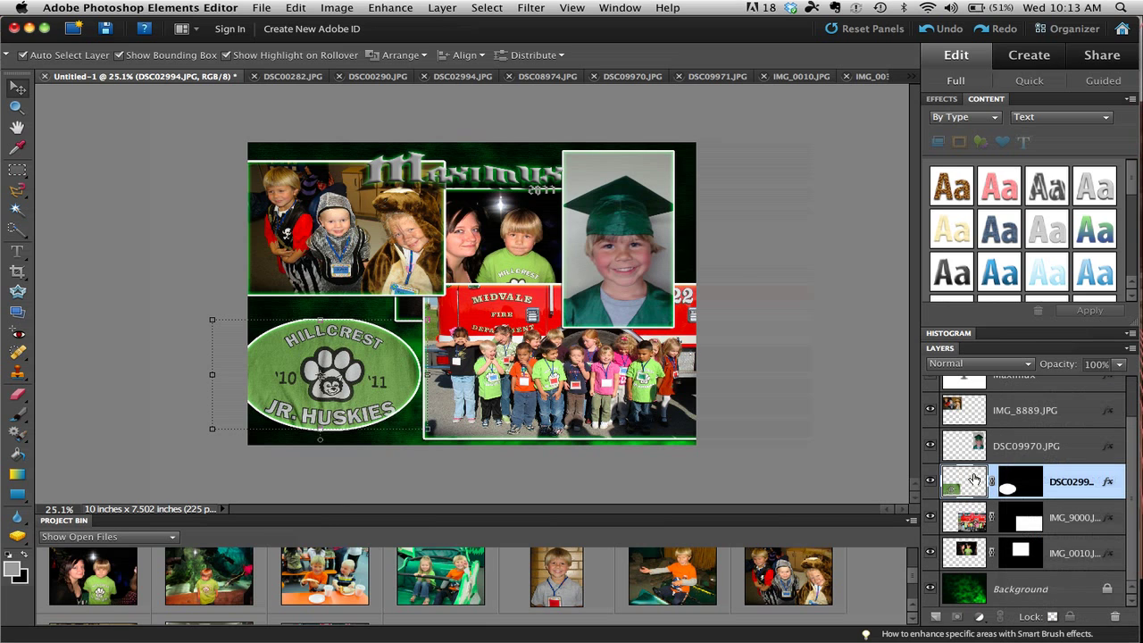
Move the layer IMG_0010.JPG up the stack to directly below DSC09970.JPG, and select the costume photo IMG_8889.JPG
drag(1071, 558, 1082, 466)
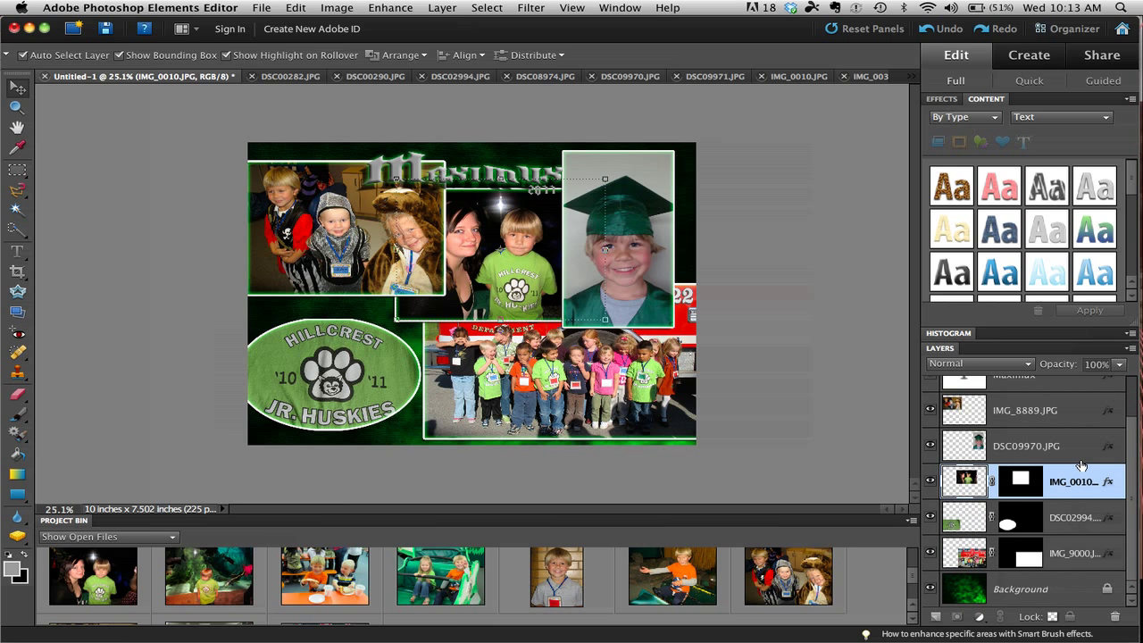
click(314, 253)
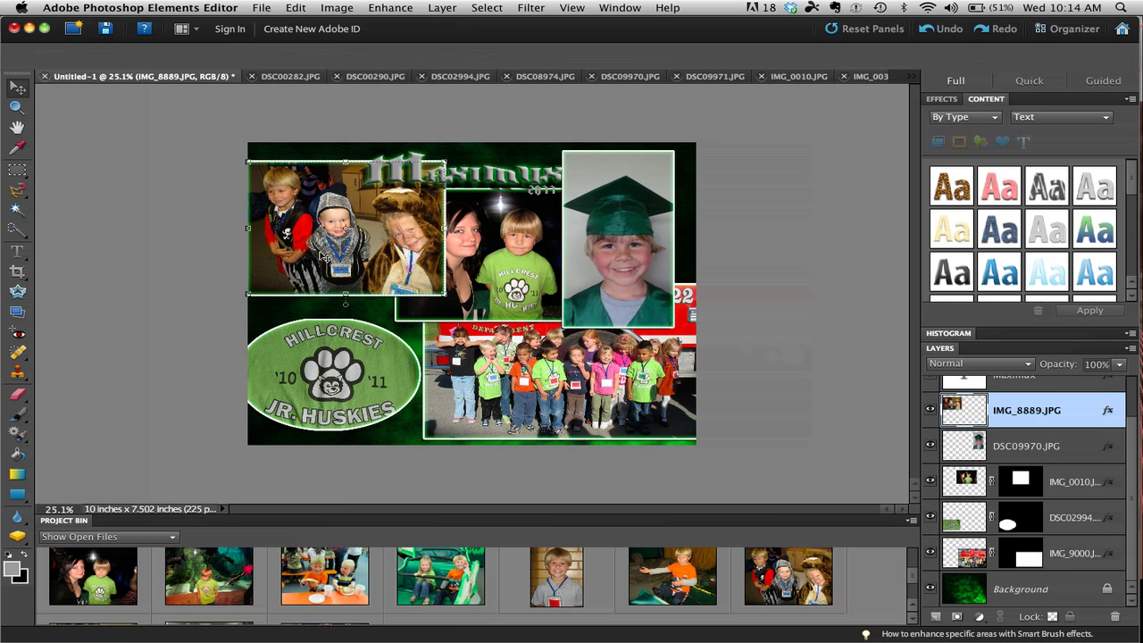